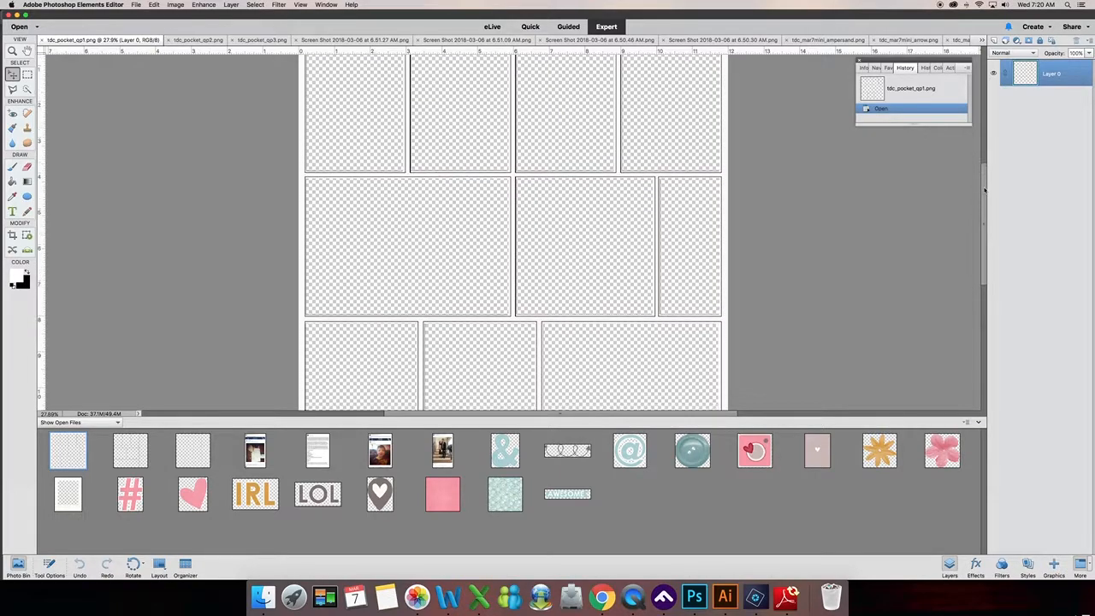
Look over the pocket page templates tdc_pocket_qp1, tdc_pocket_qp2 and tdc_pocket_qp3
mouse_move(986, 178)
mouse_down()
mouse_move(987, 162)
mouse_move(988, 178)
mouse_up()
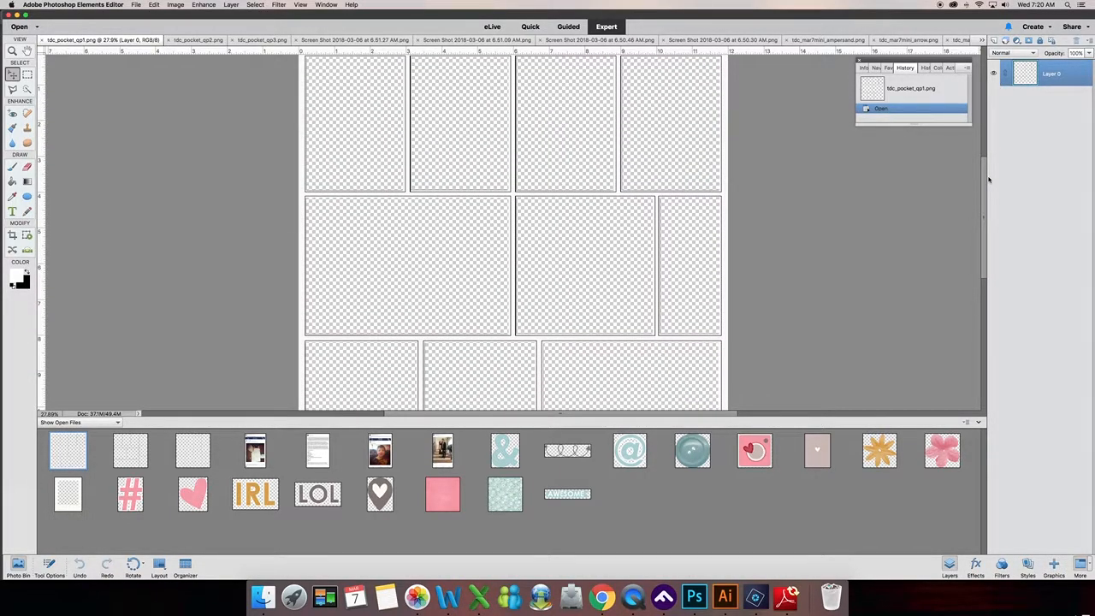
drag(988, 179, 989, 184)
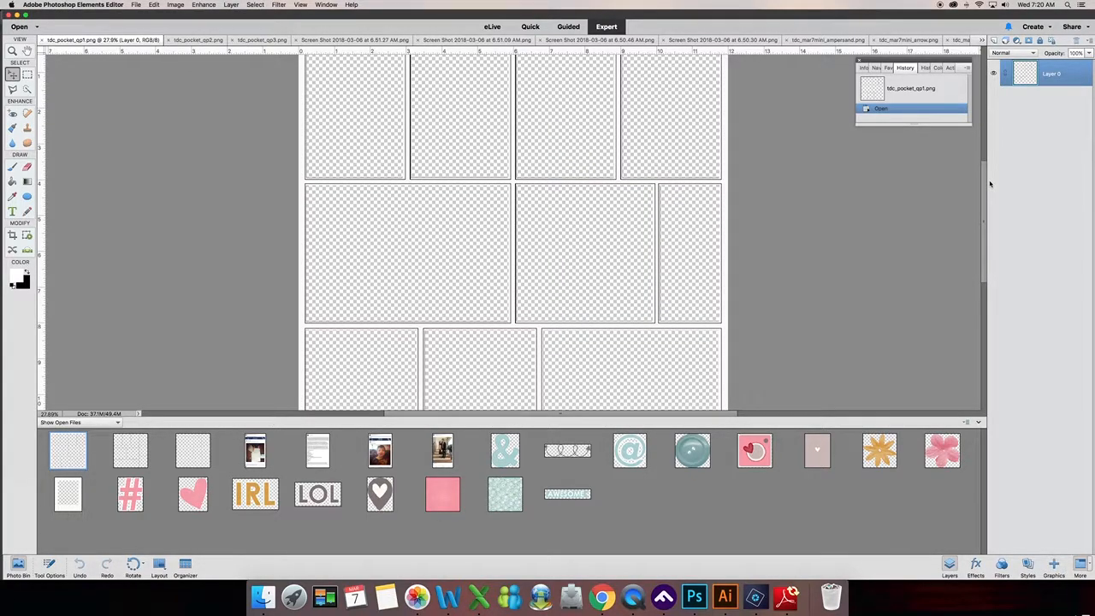
drag(989, 184, 991, 166)
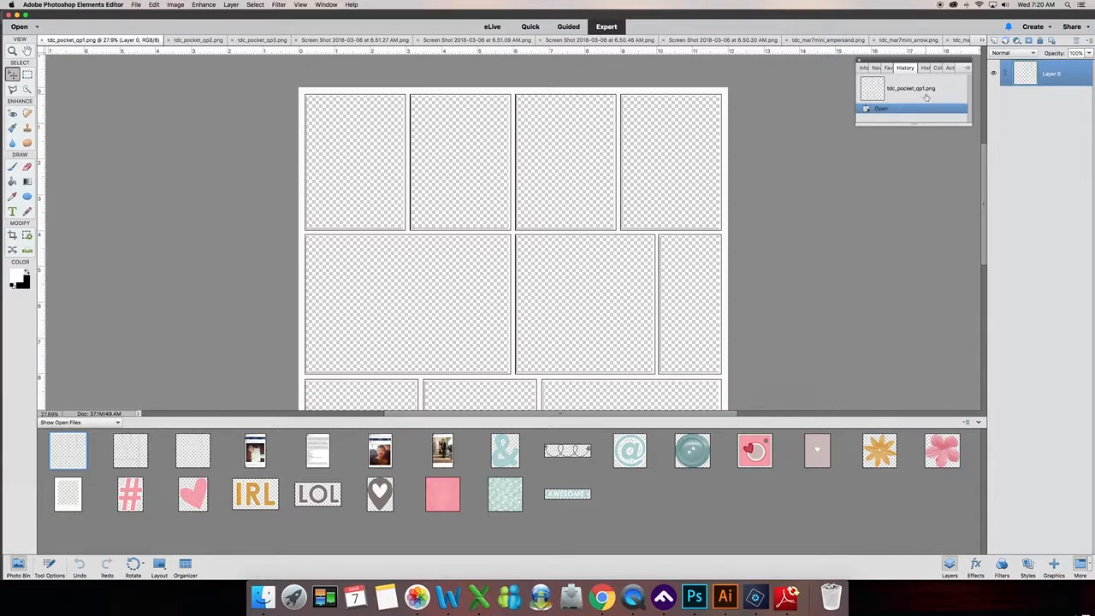
scroll(503, 225, down, 4)
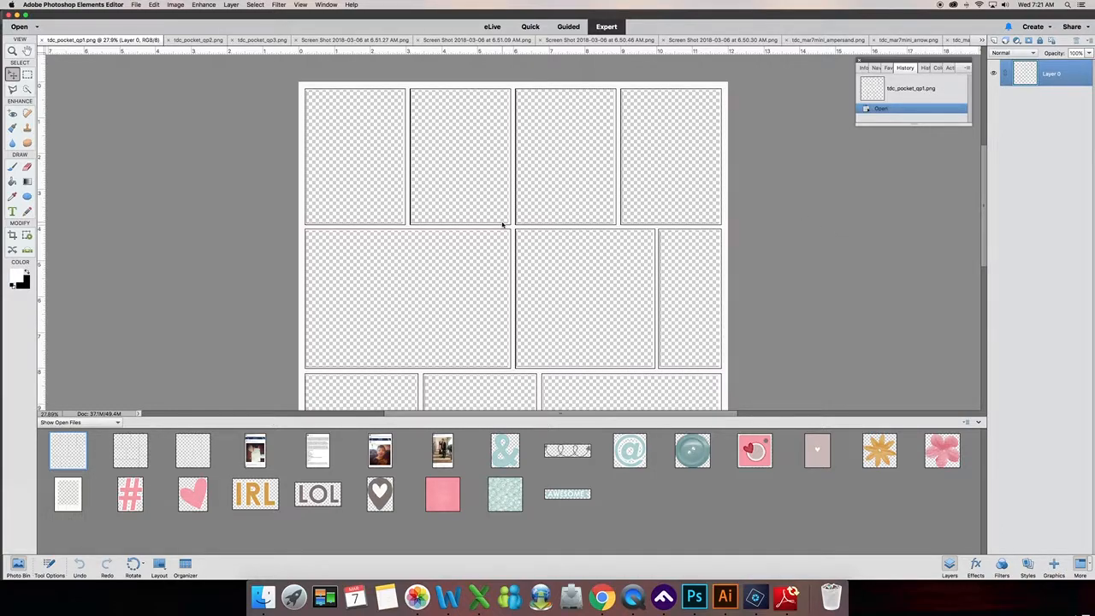
click(130, 450)
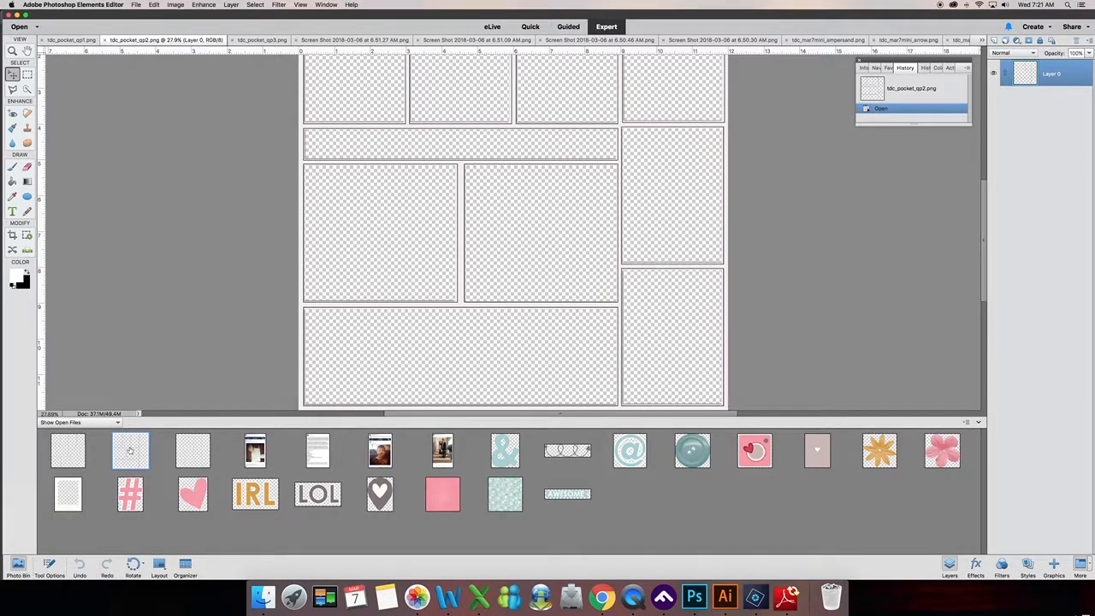
click(184, 458)
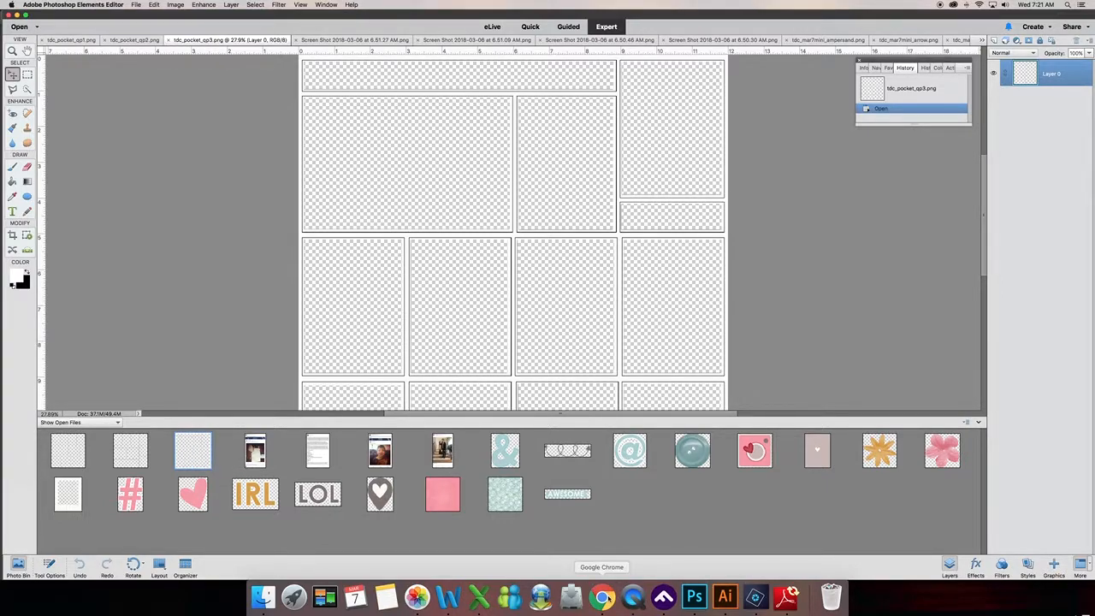
Switch to Chrome and go through The DigiCrafter site's Library page to the free resource library
click(602, 596)
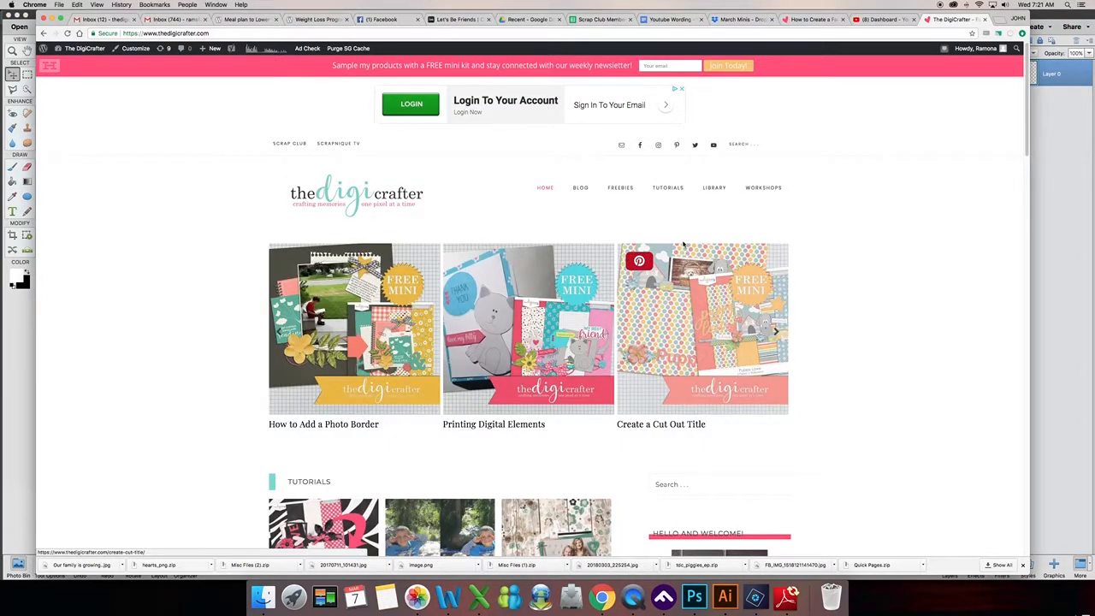
click(715, 189)
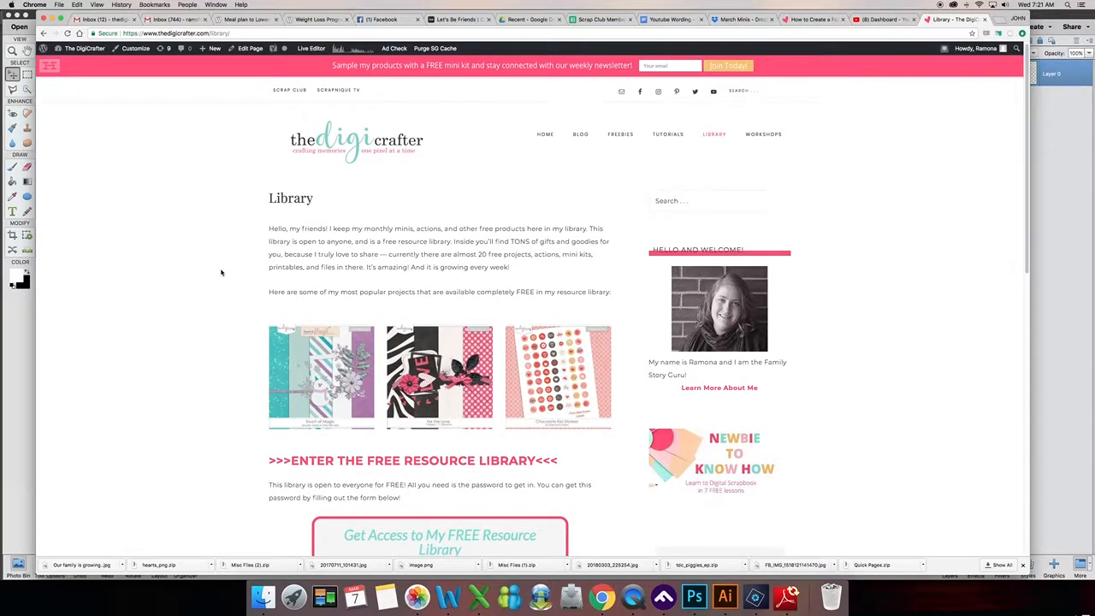
scroll(380, 342, down, 2)
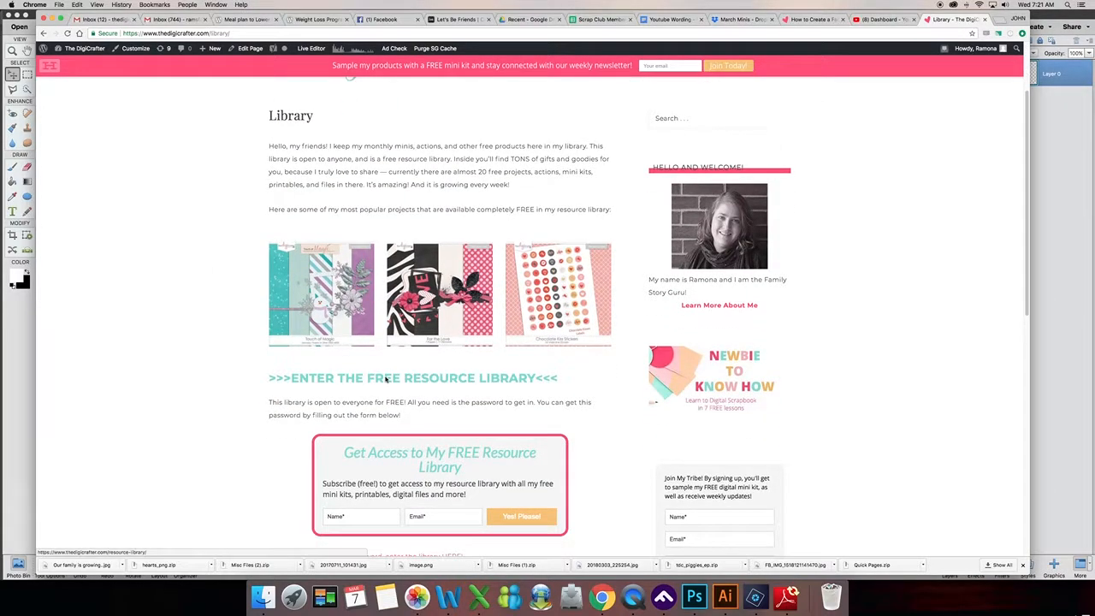
click(362, 380)
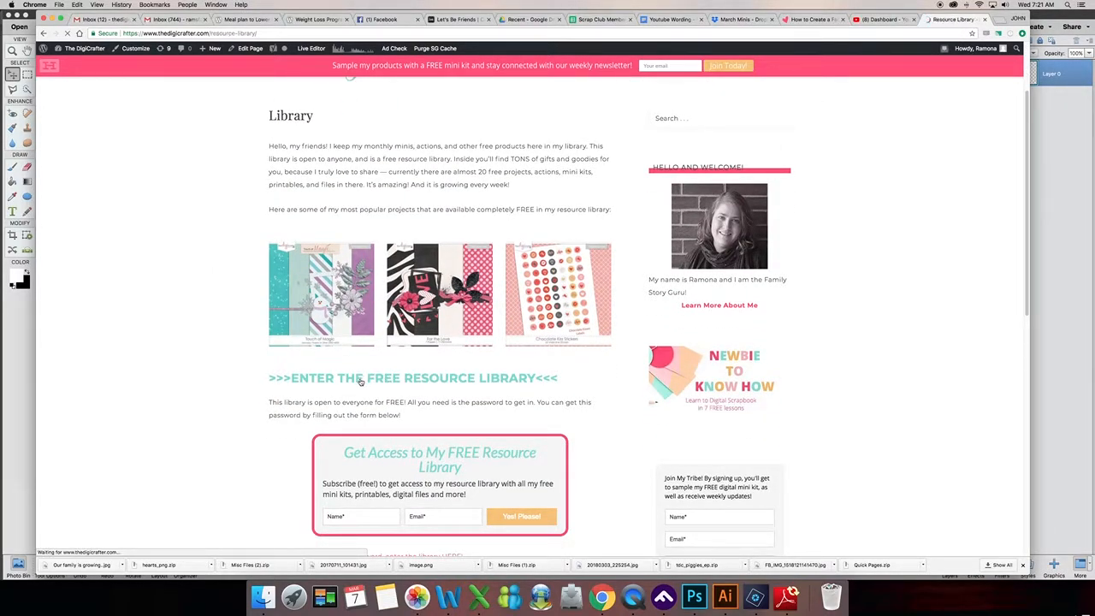
Unlock the protected Resource Library with the page password and update the password saved in the browser
click(351, 275)
text(•••••)
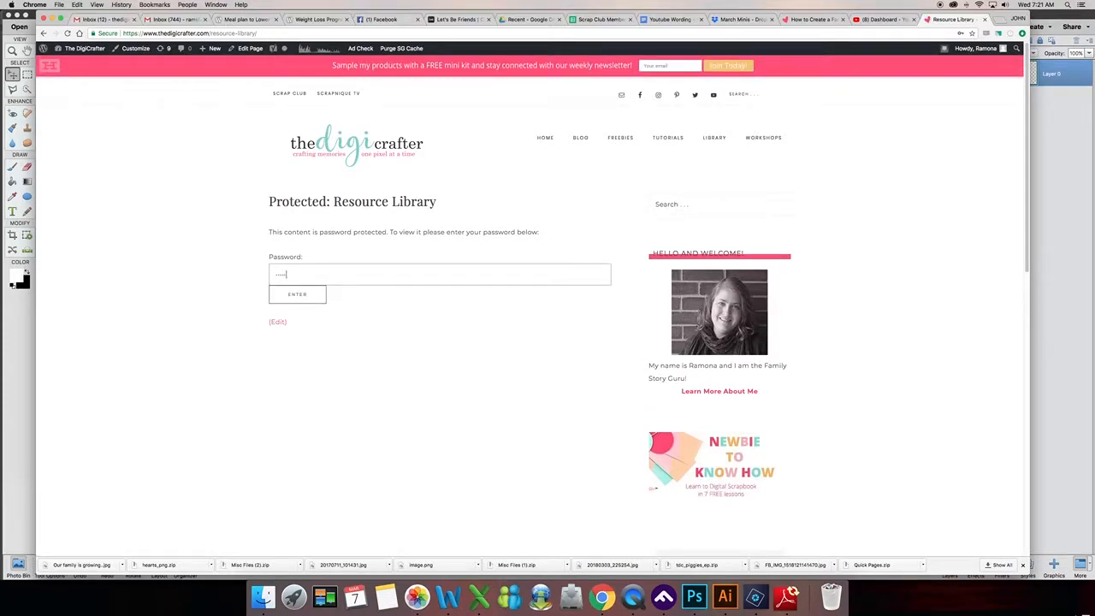
click(316, 295)
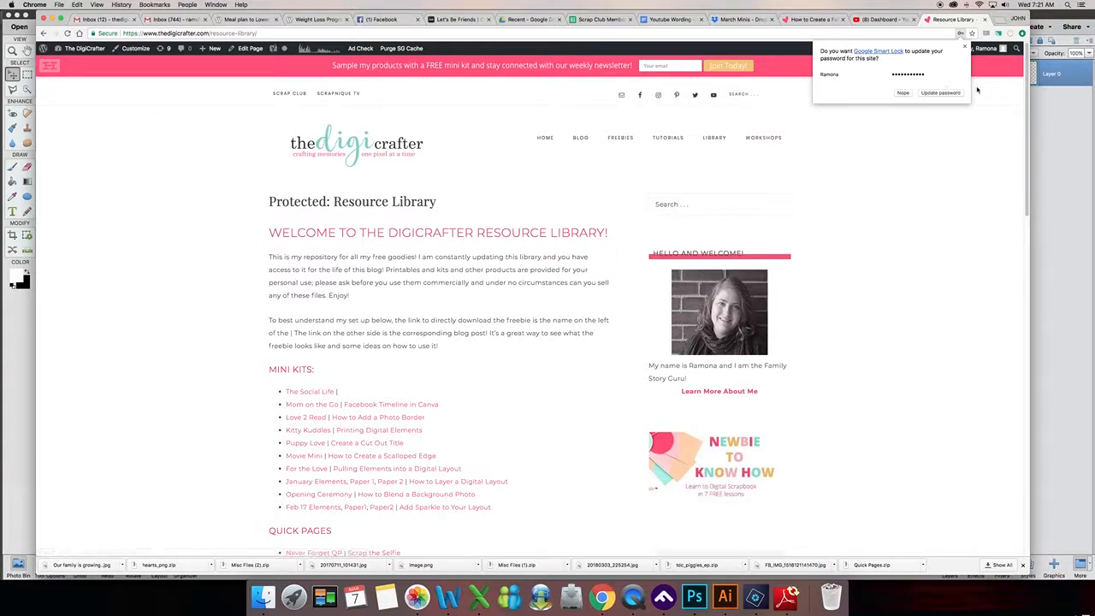
click(939, 93)
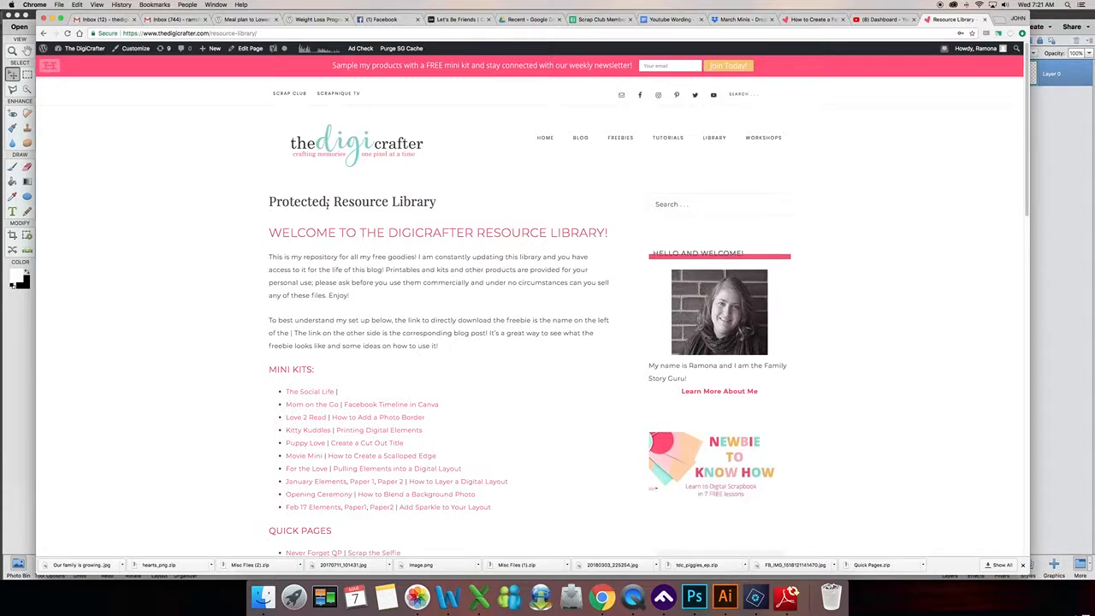
scroll(349, 216, down, 5)
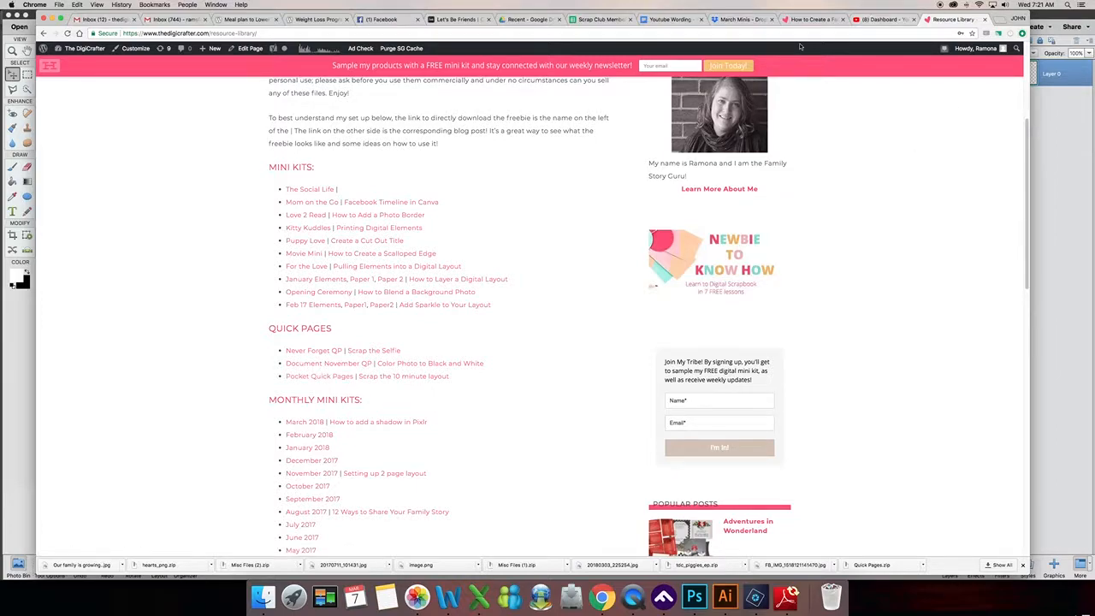
Switch back to Photoshop Elements and compare the layouts of tdc_pocket_qp2 and tdc_pocket_qp3, viewing the latter at 25% zoom
click(758, 598)
scroll(437, 255, up, 2)
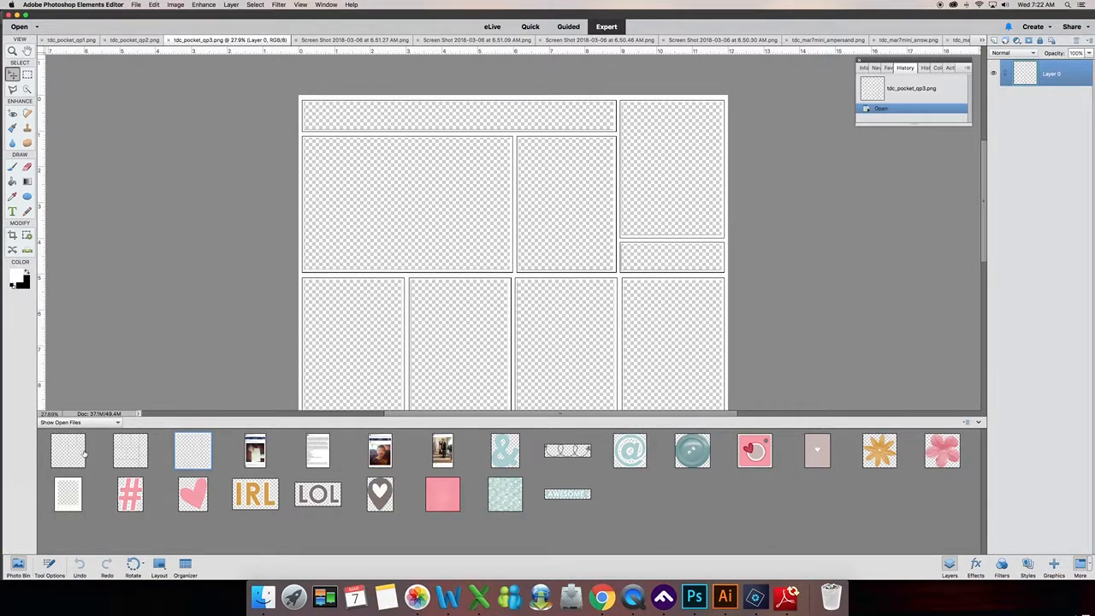
scroll(284, 379, down, 2)
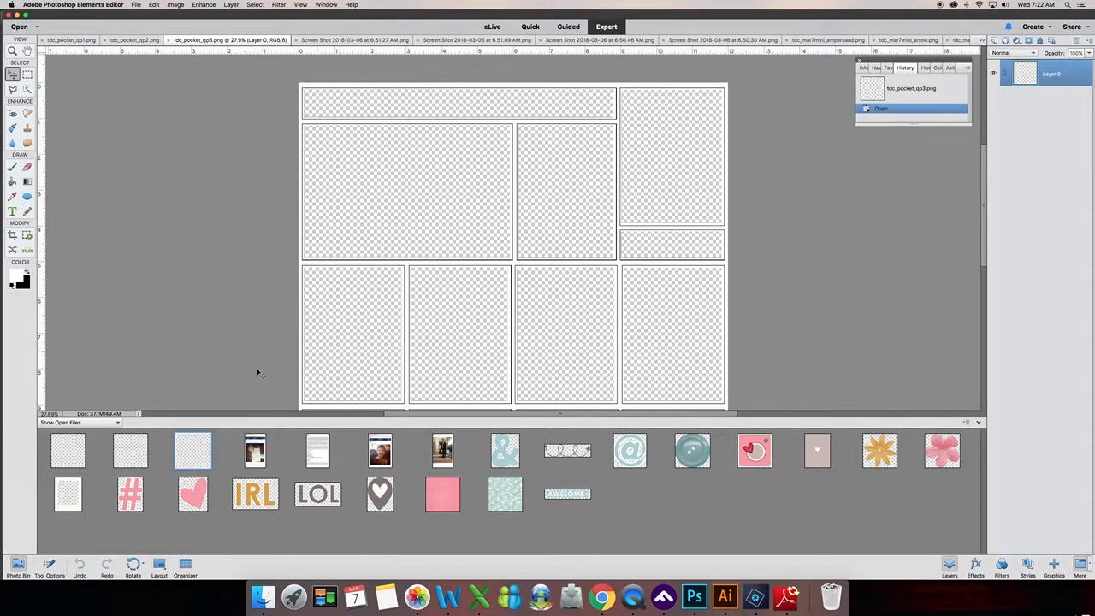
click(131, 451)
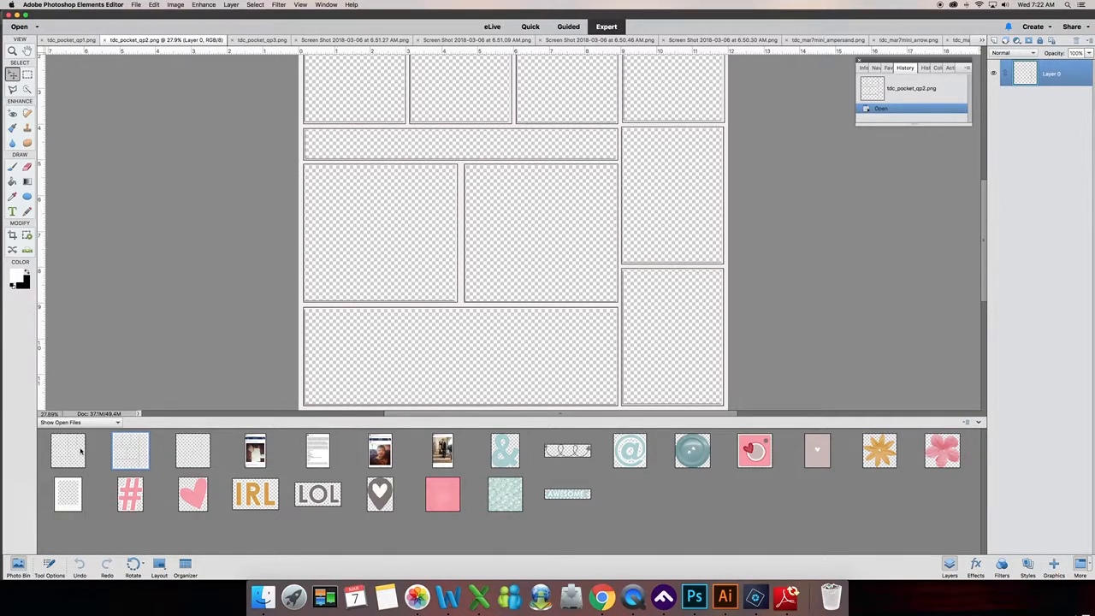
click(189, 449)
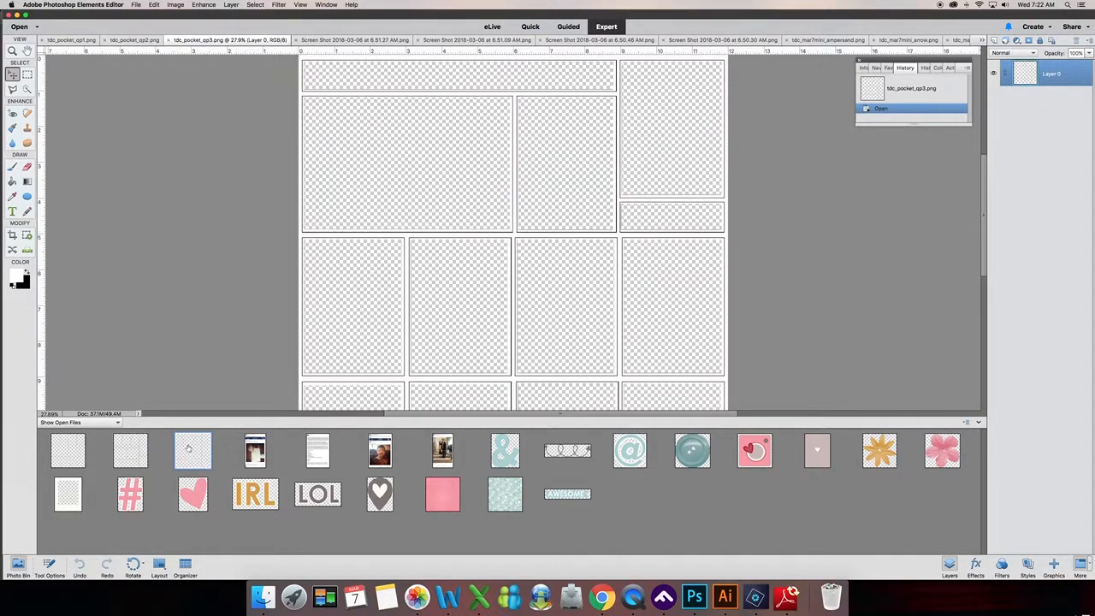
scroll(432, 285, down, 5)
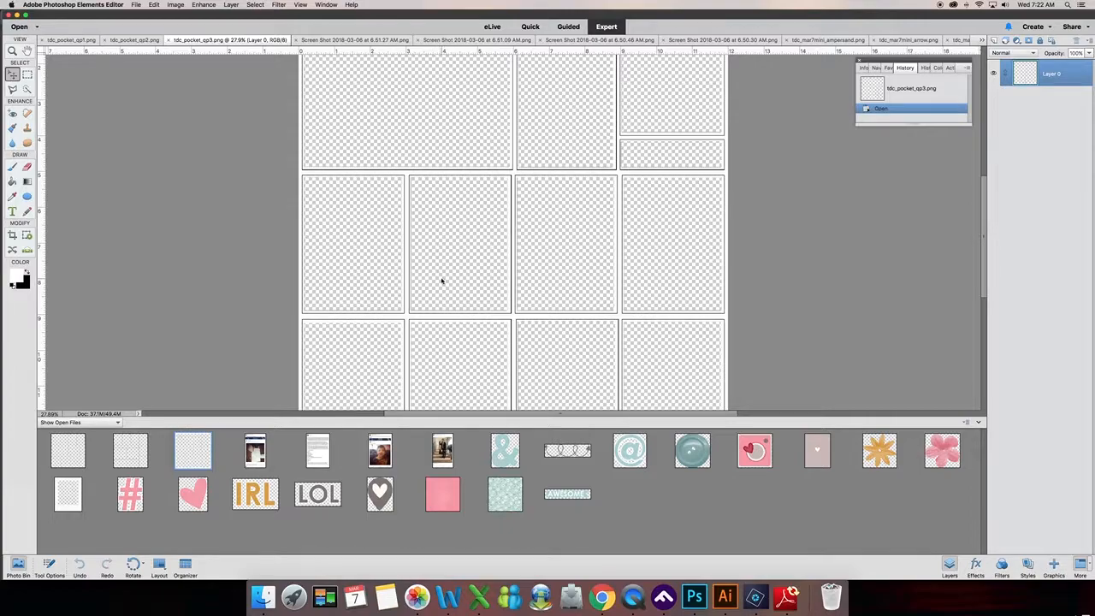
key(super+minus)
scroll(693, 221, up, 3)
scroll(694, 221, up, 3)
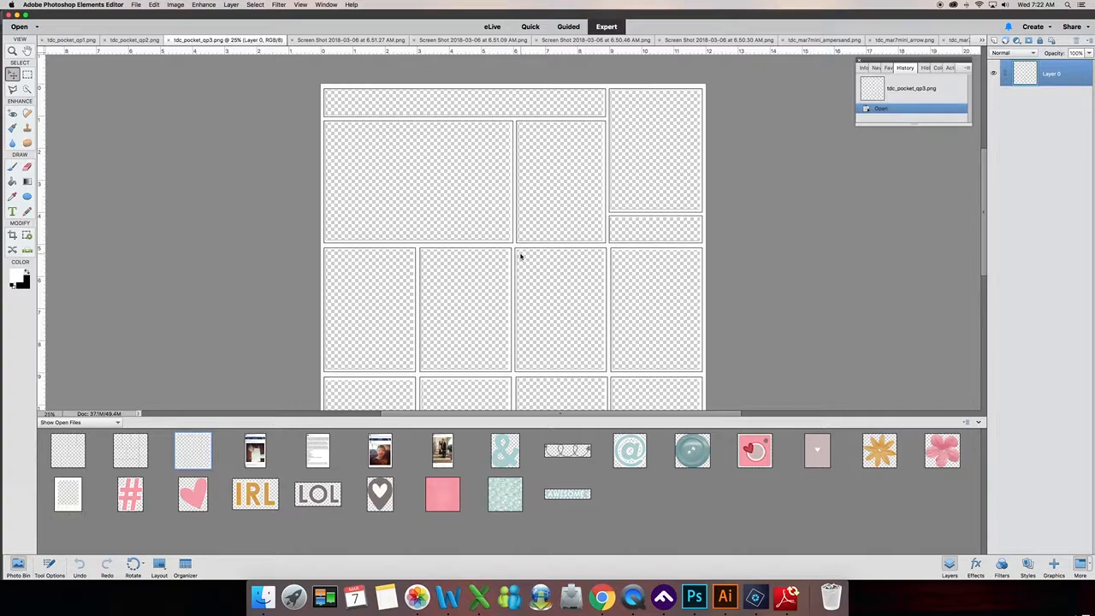
scroll(545, 253, down, 1)
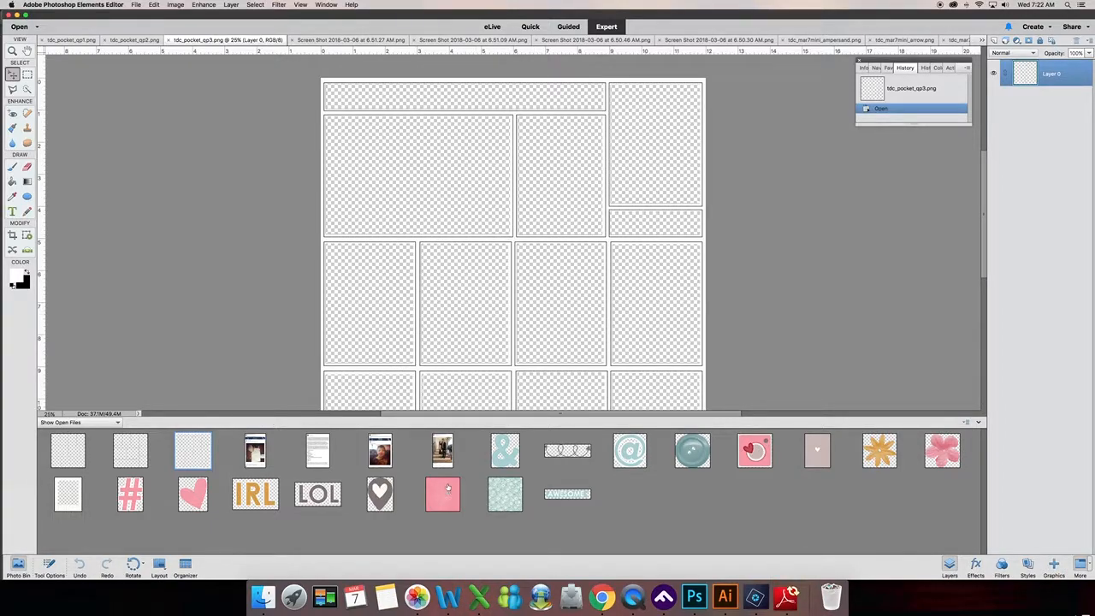
Try the 6.50.30 AM dance screenshot in the second pocket of tdc_pocket_qp3's middle row, and delete it from the template
click(442, 451)
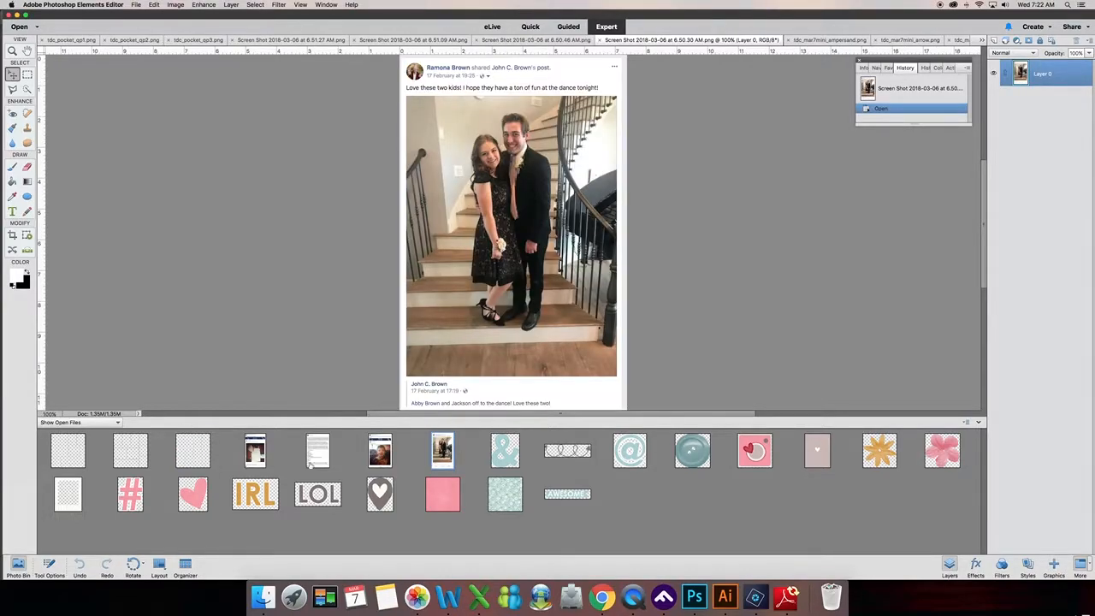
click(193, 451)
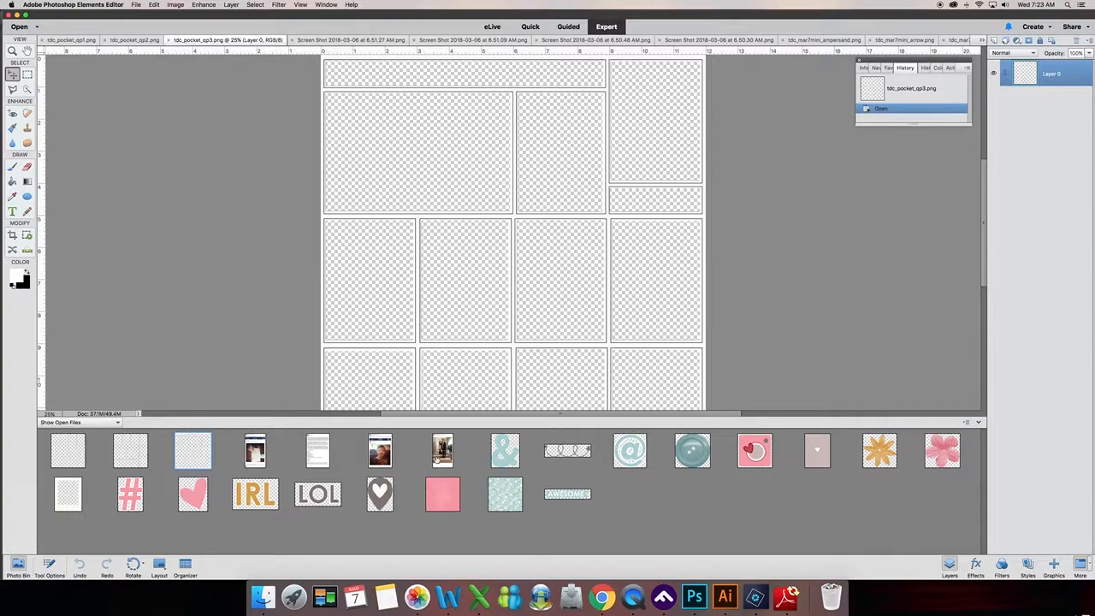
drag(439, 459, 460, 298)
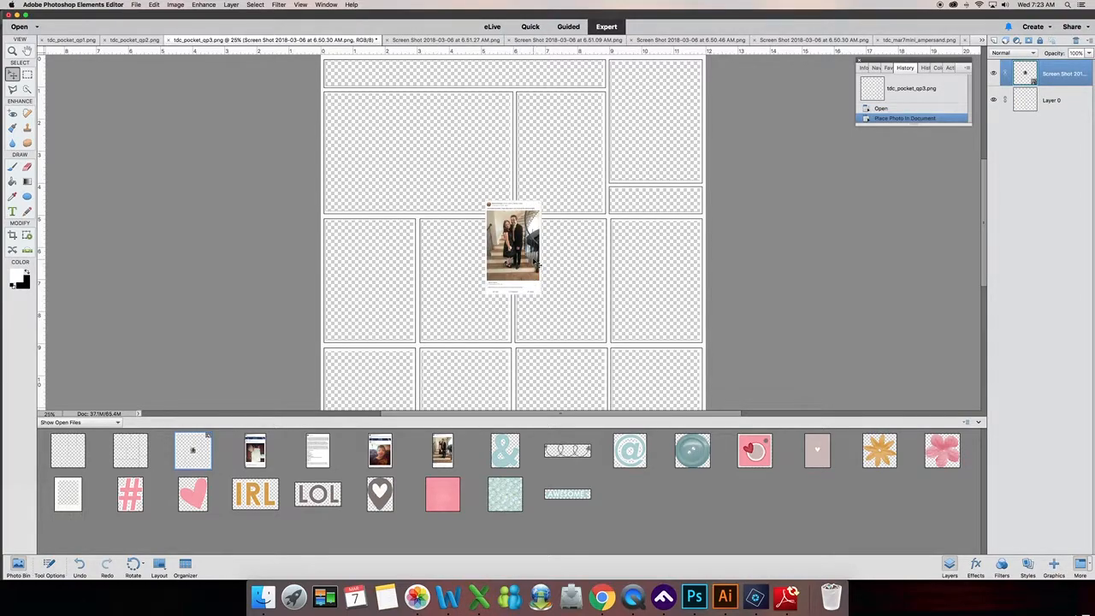
drag(531, 280, 475, 272)
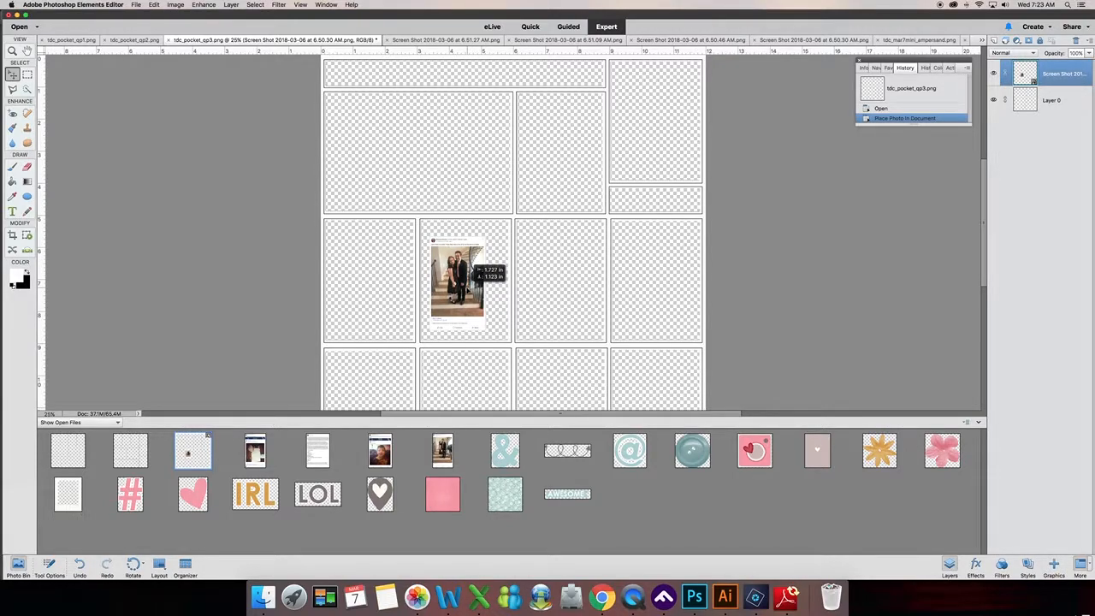
drag(473, 272, 473, 272)
key(Delete)
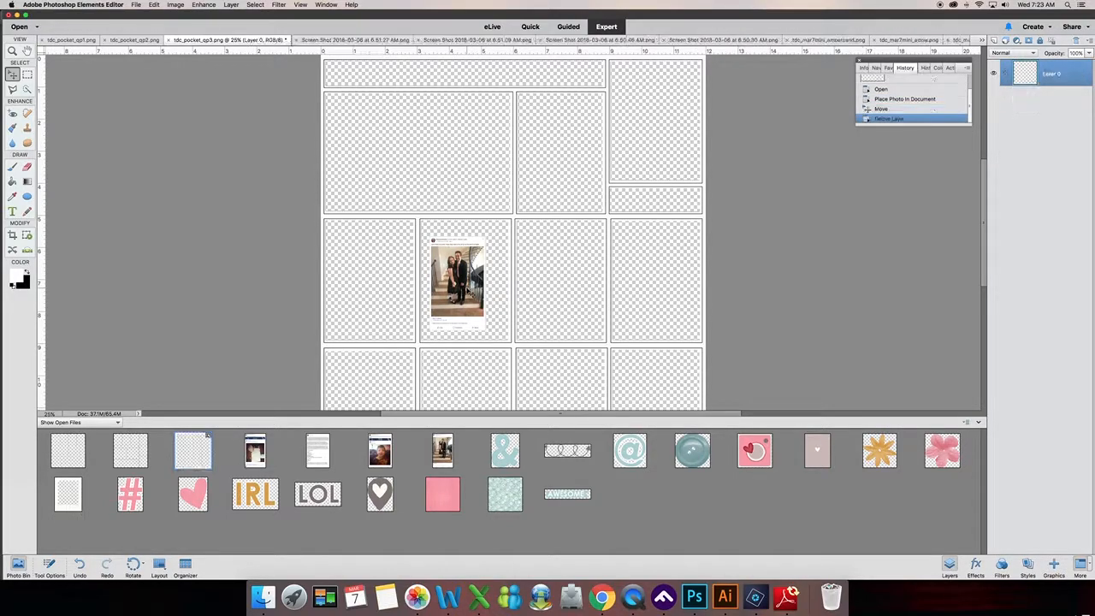
Resize the 6.50.30 AM dance screenshot to a width of 900 pixels with proportions constrained
click(442, 449)
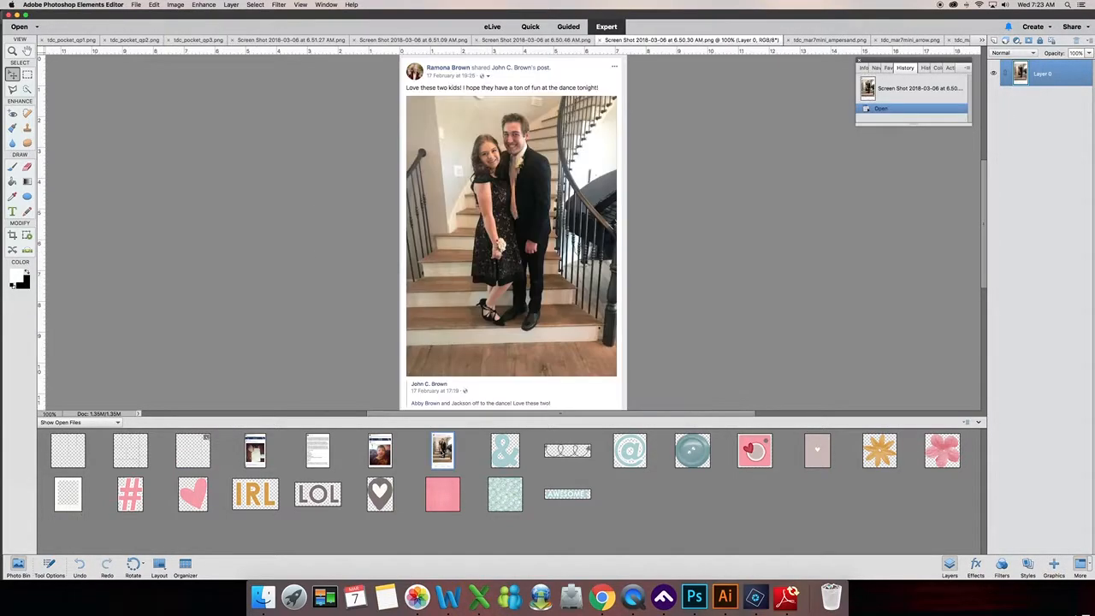
click(175, 5)
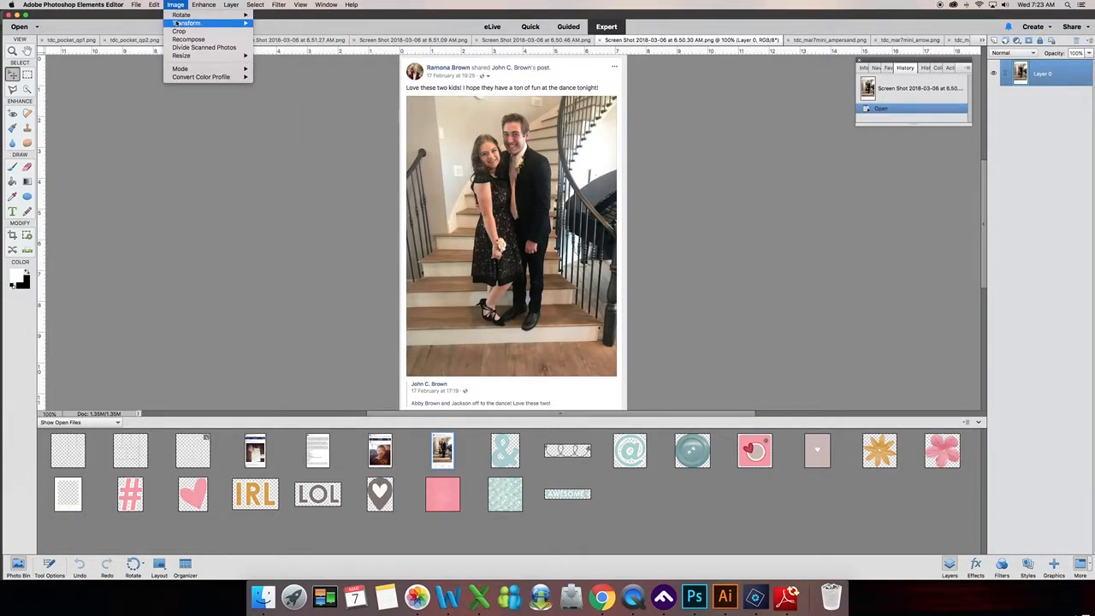
mouse_move(181, 55)
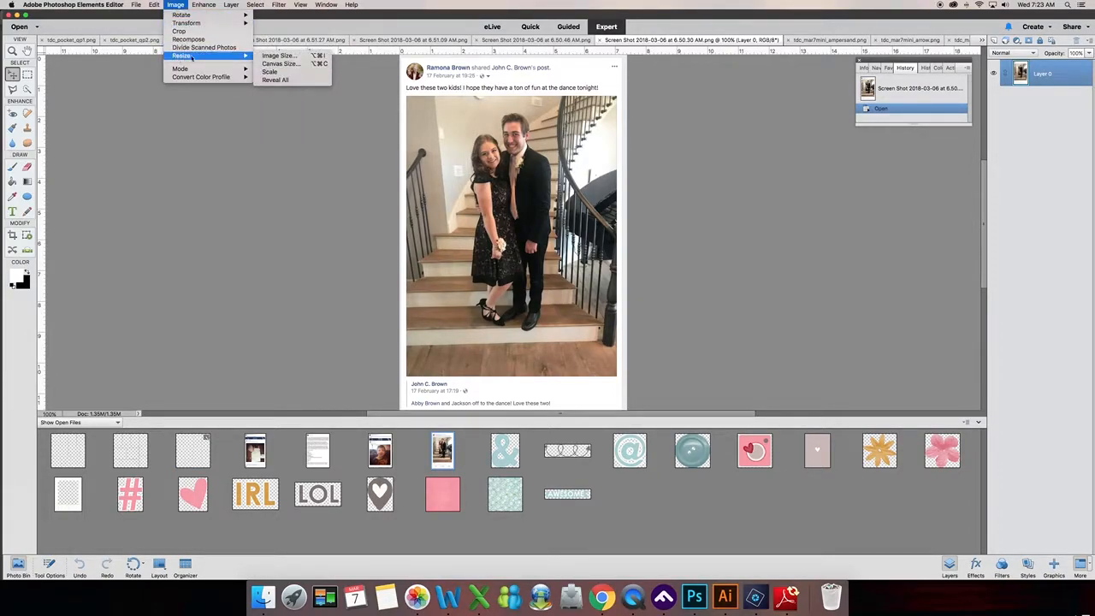
click(257, 56)
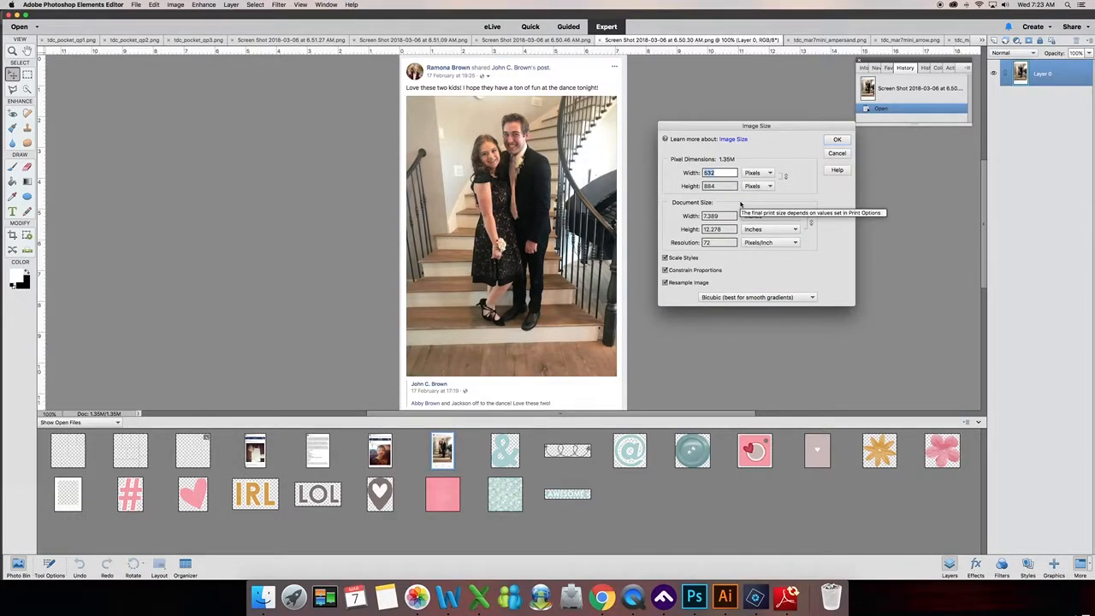
text(900)
click(837, 141)
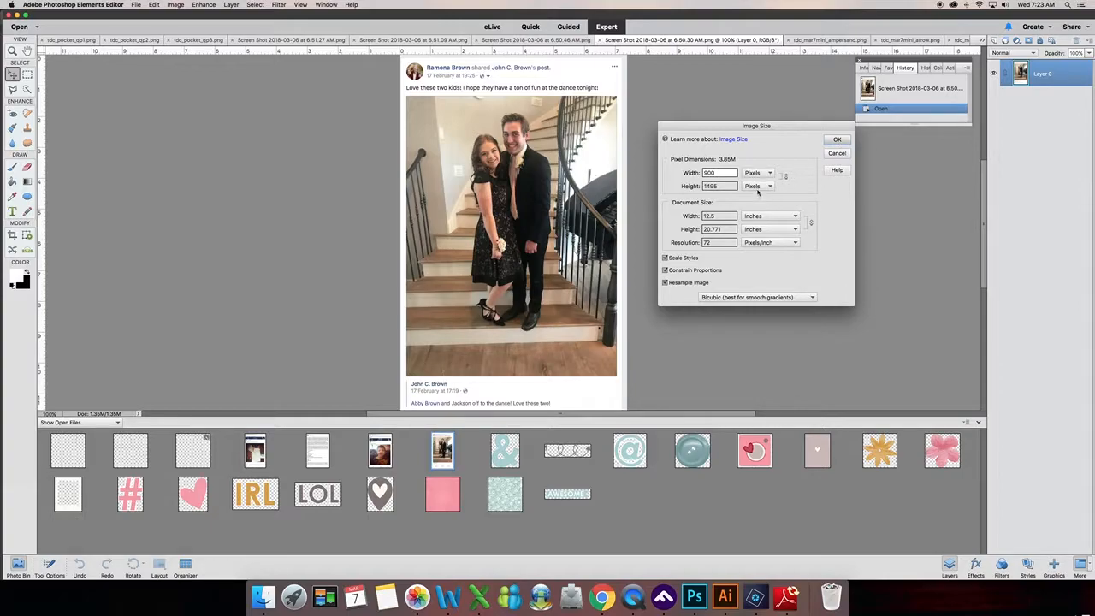
key(Return)
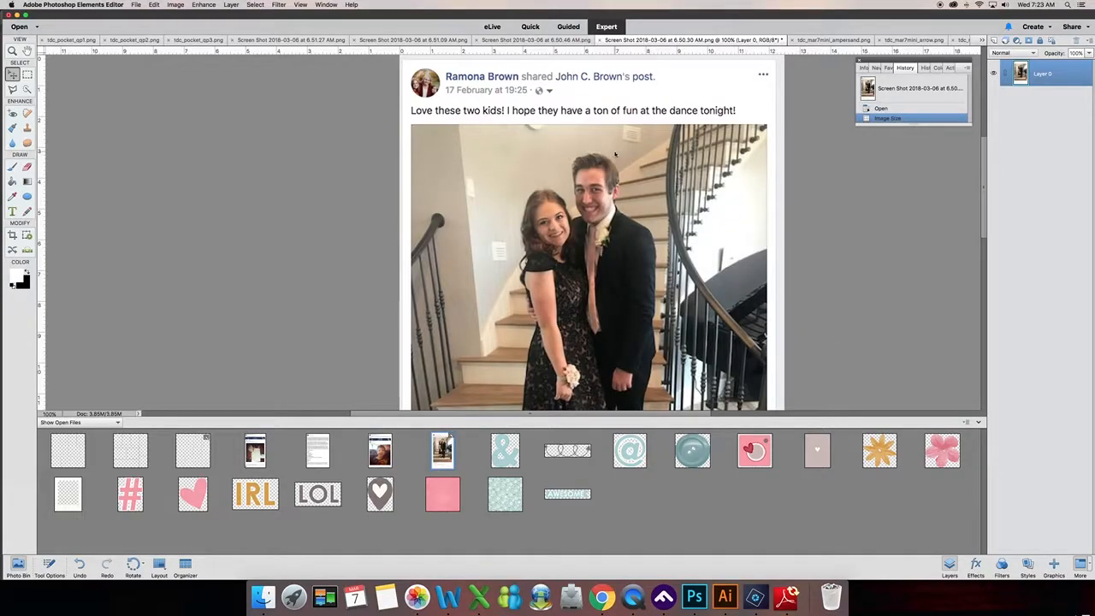
scroll(633, 191, down, 1)
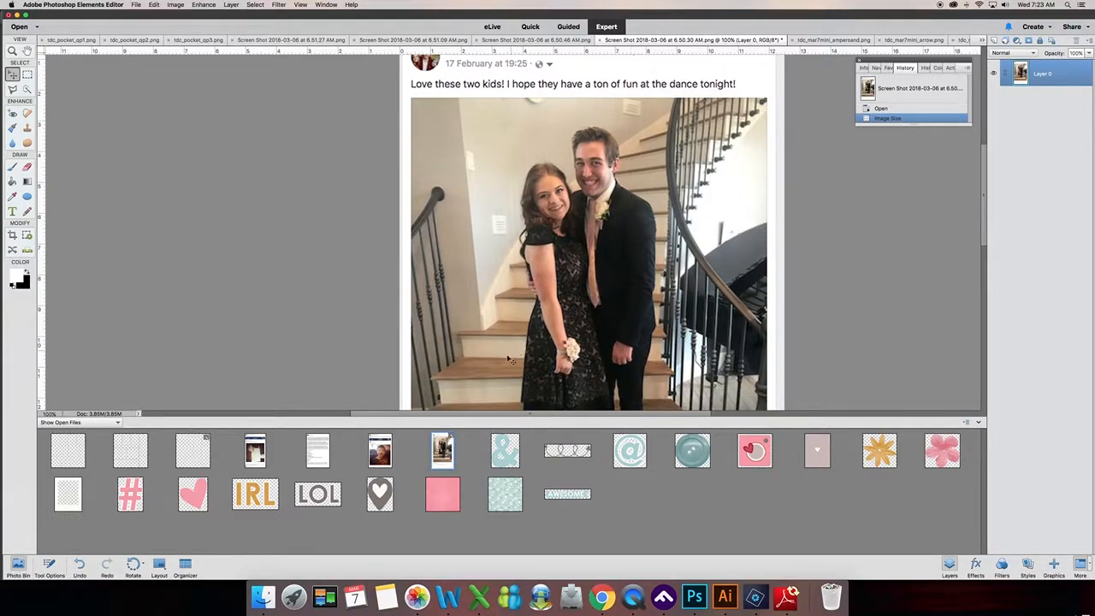
Resize the 6.50.46 AM lost-tooth screenshot to a width of 900 pixels with proportions constrained
click(380, 453)
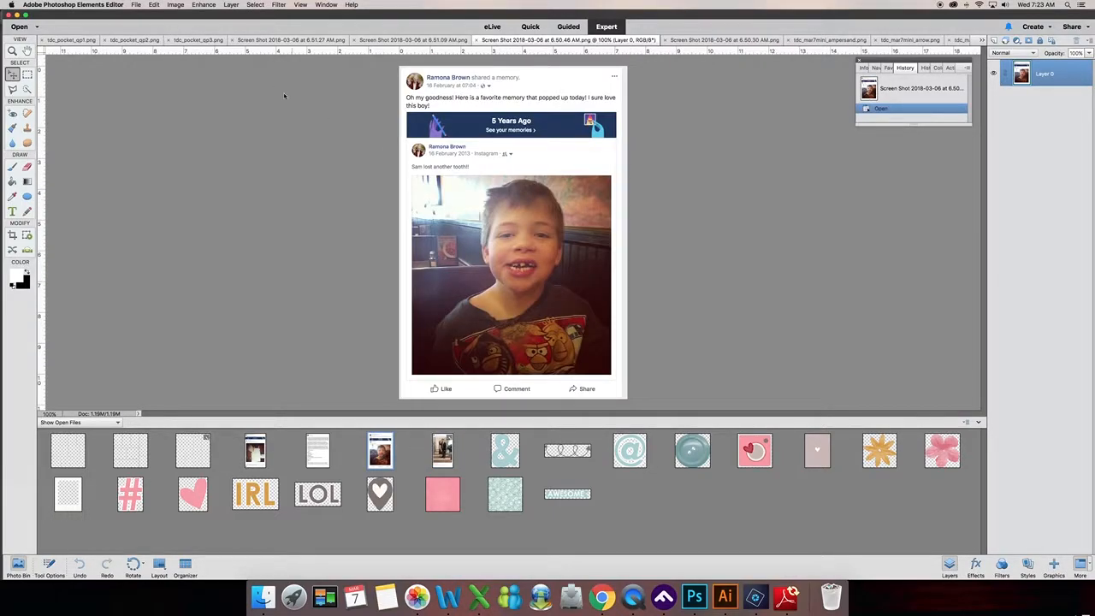
click(176, 5)
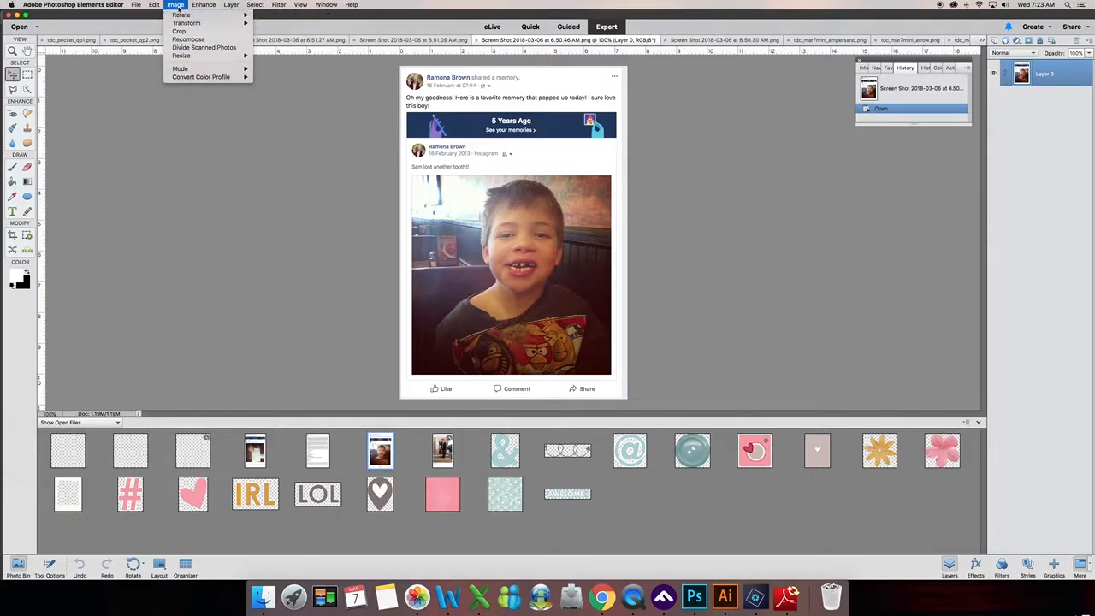
mouse_move(231, 63)
click(278, 55)
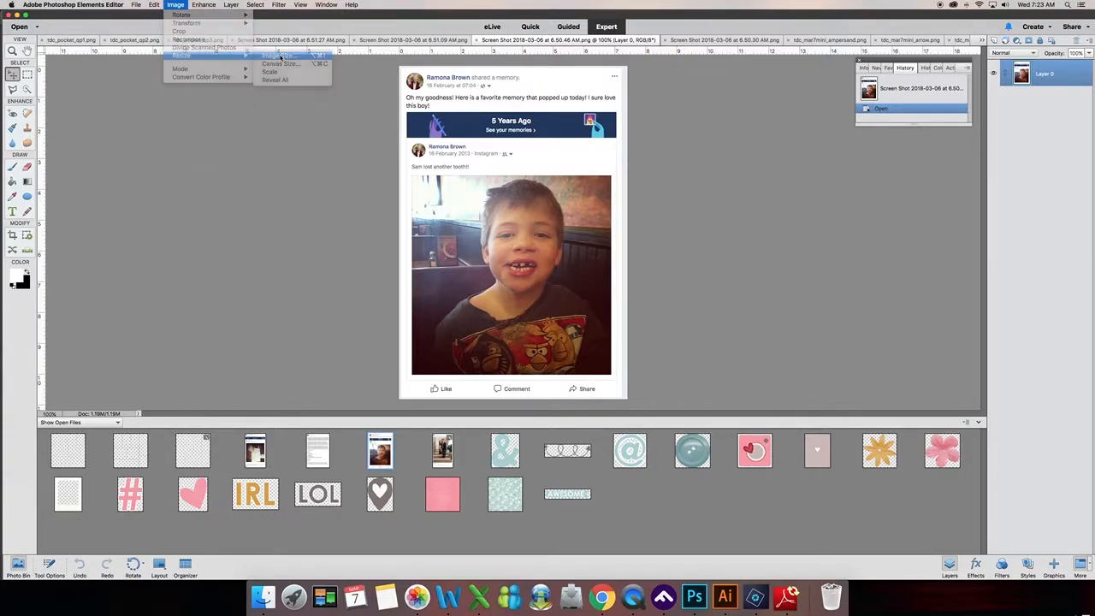
text(900)
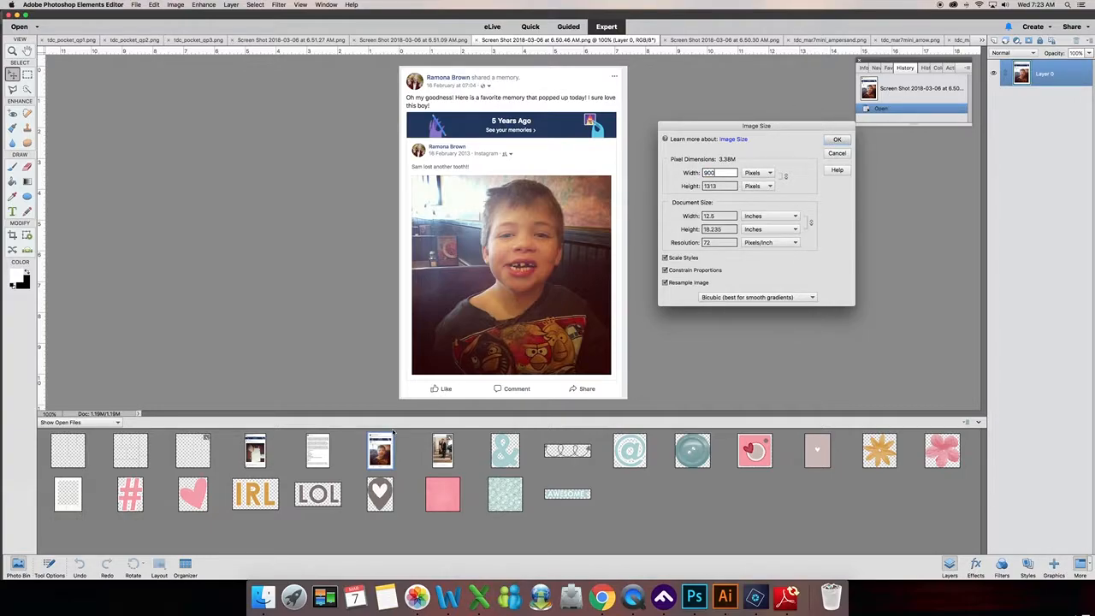
Resize the 6.51.09 AM playlist text screenshot to a width of 800 pixels with proportions constrained
click(318, 451)
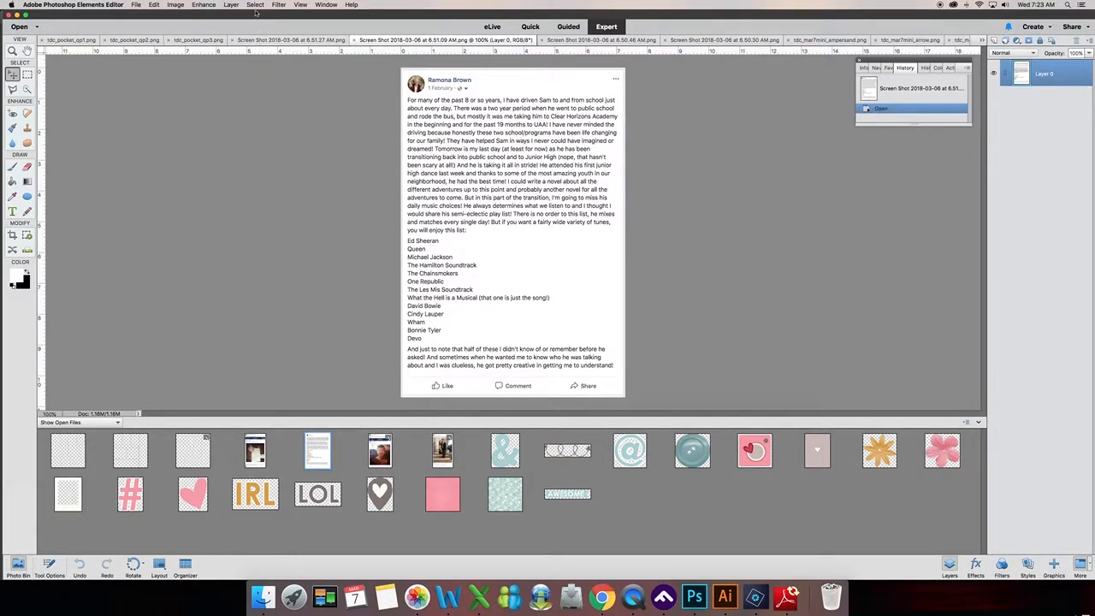
click(175, 5)
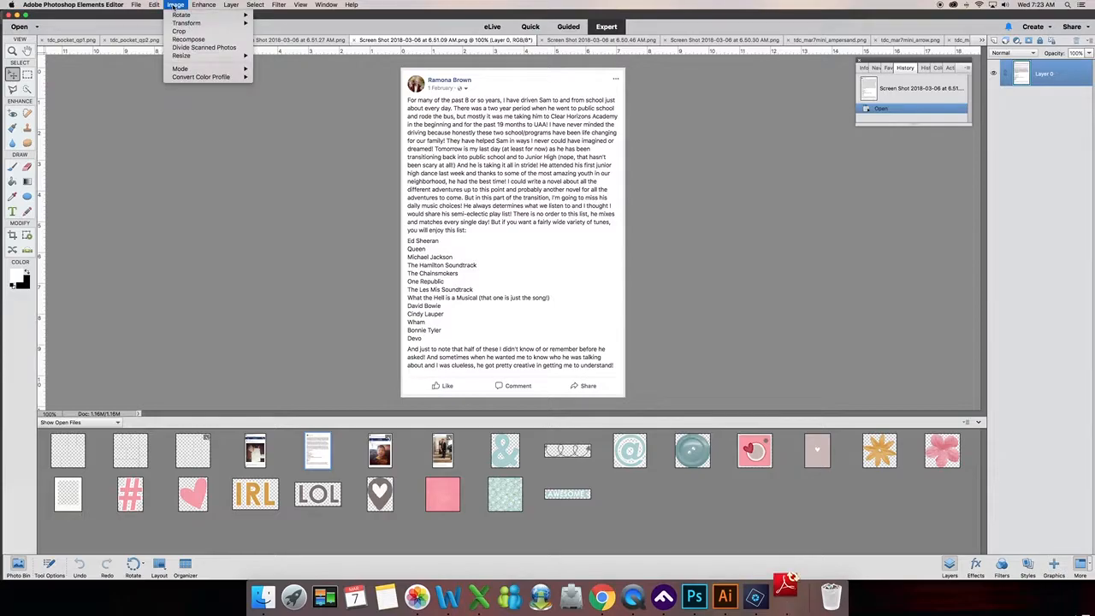
mouse_move(177, 57)
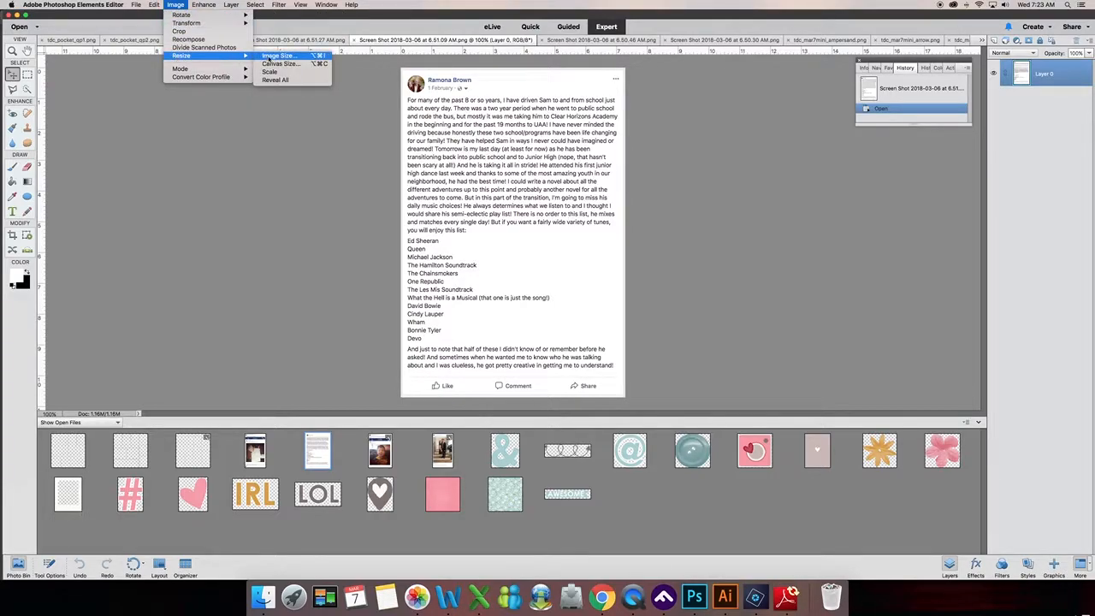
click(268, 56)
text(800)
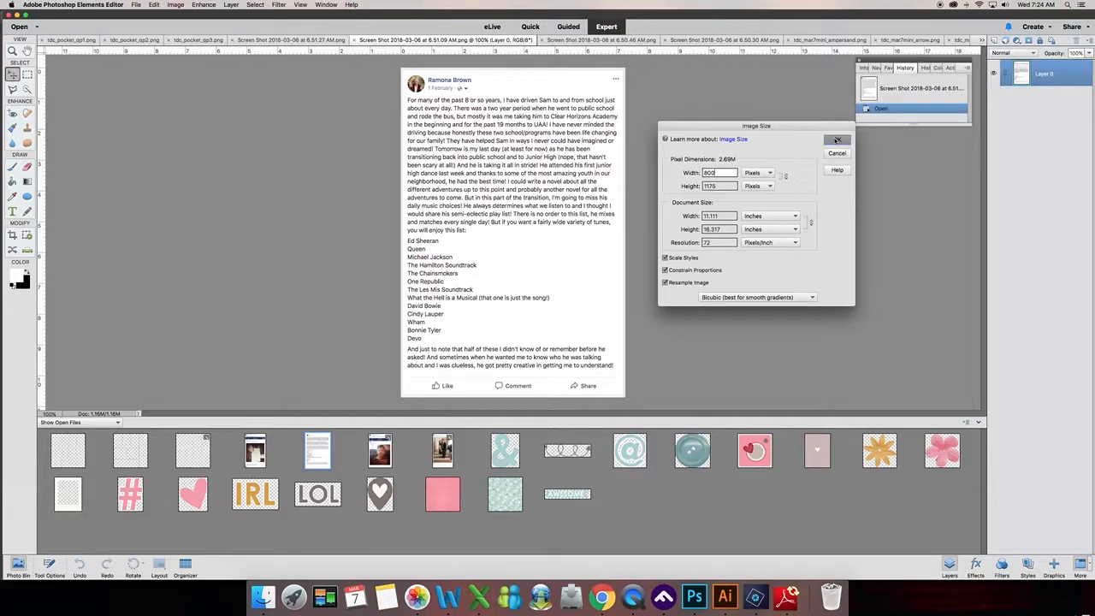
Resize the 6.51.27 AM snowman drawing screenshot to a width of 900 pixels with proportions constrained
click(255, 454)
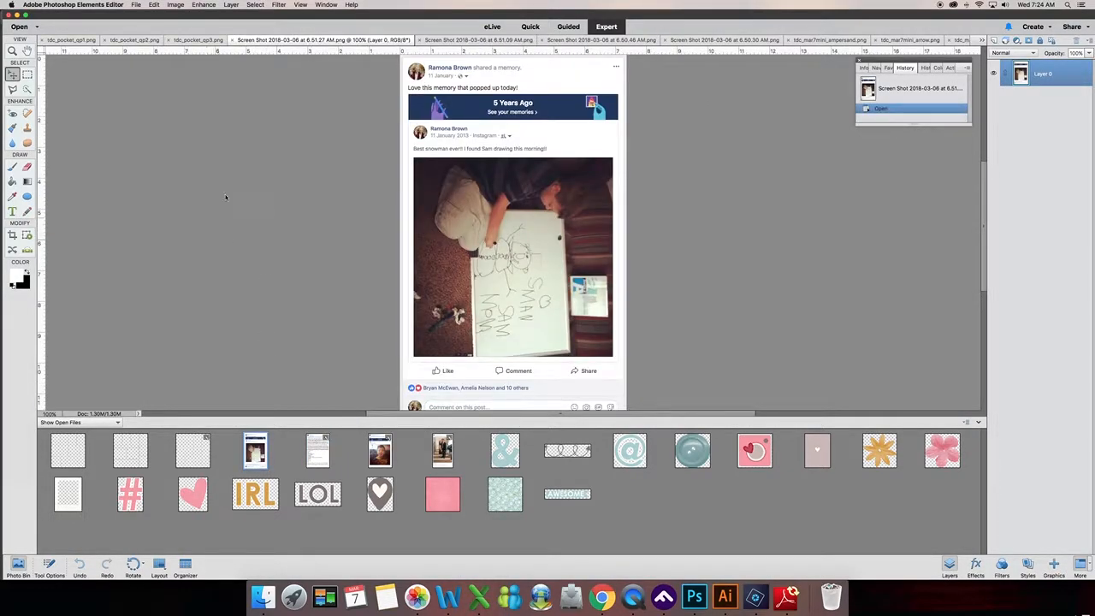
click(176, 5)
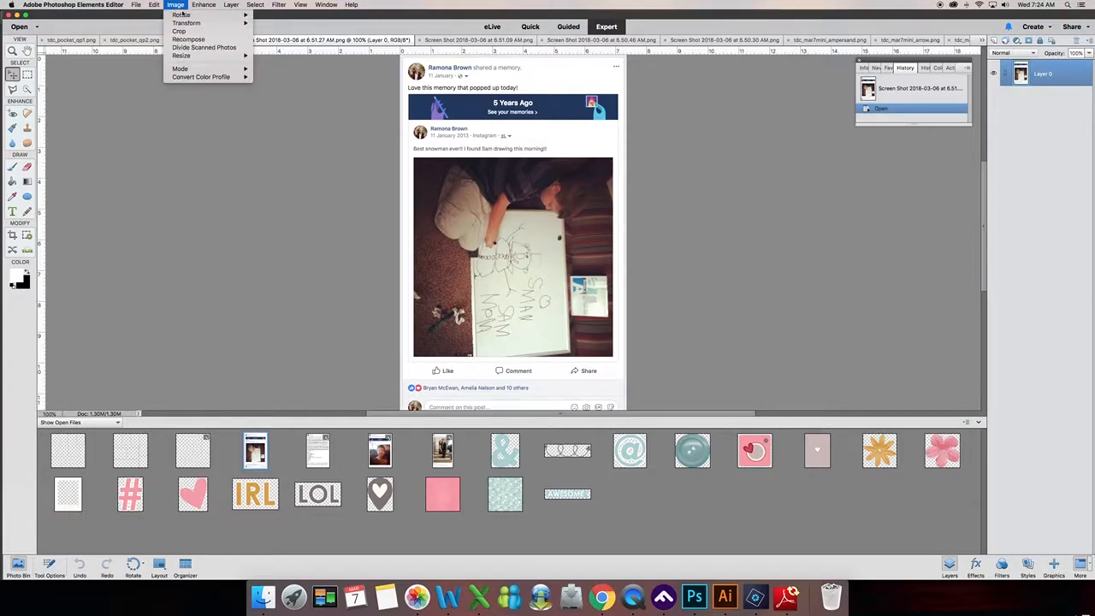
mouse_move(185, 15)
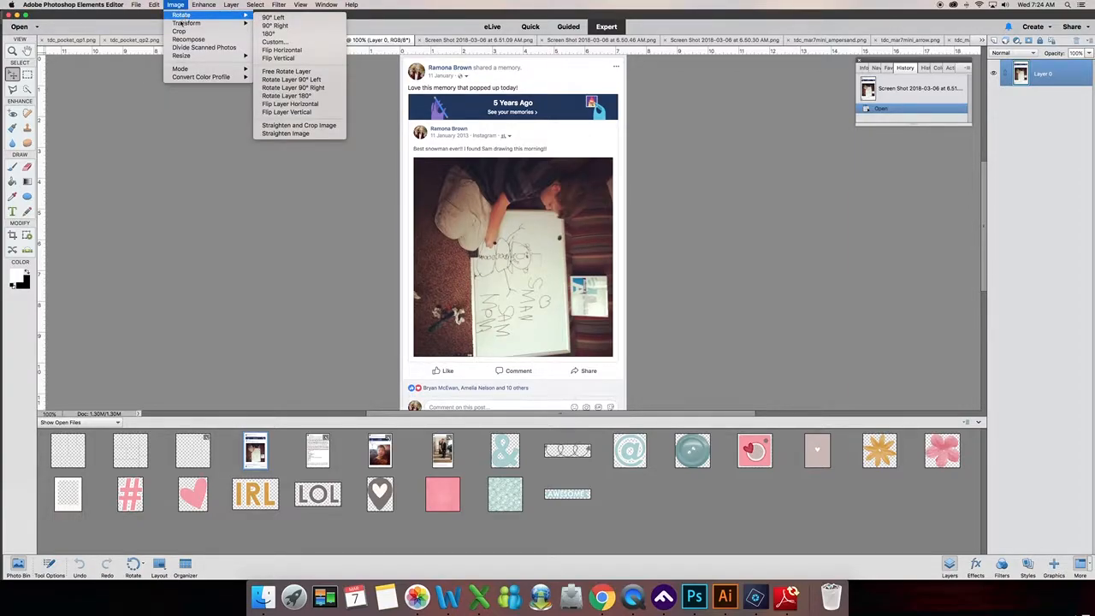
mouse_move(180, 56)
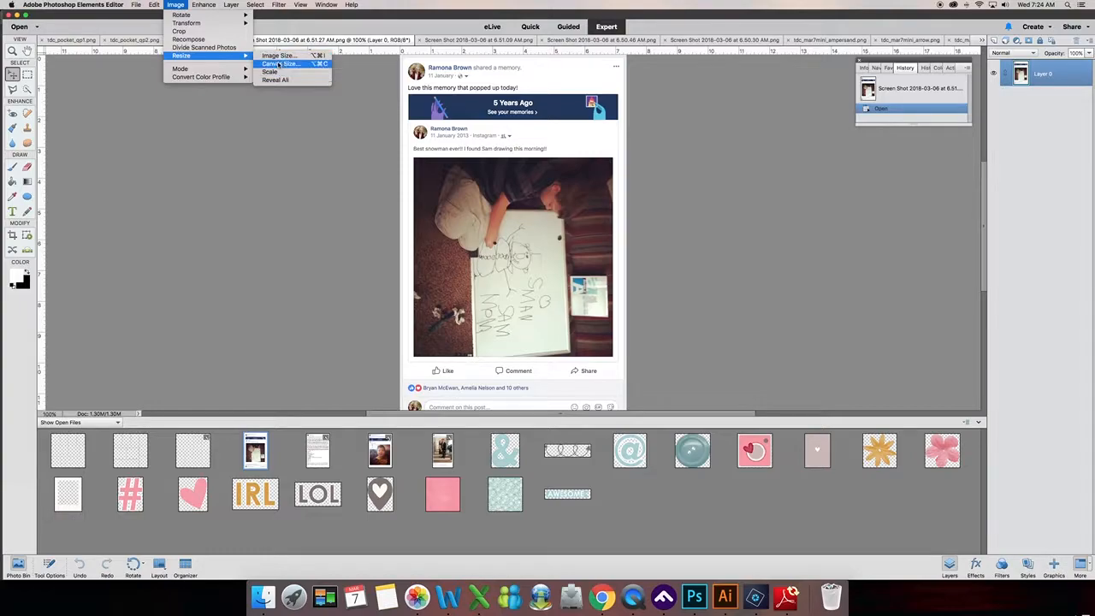
click(279, 56)
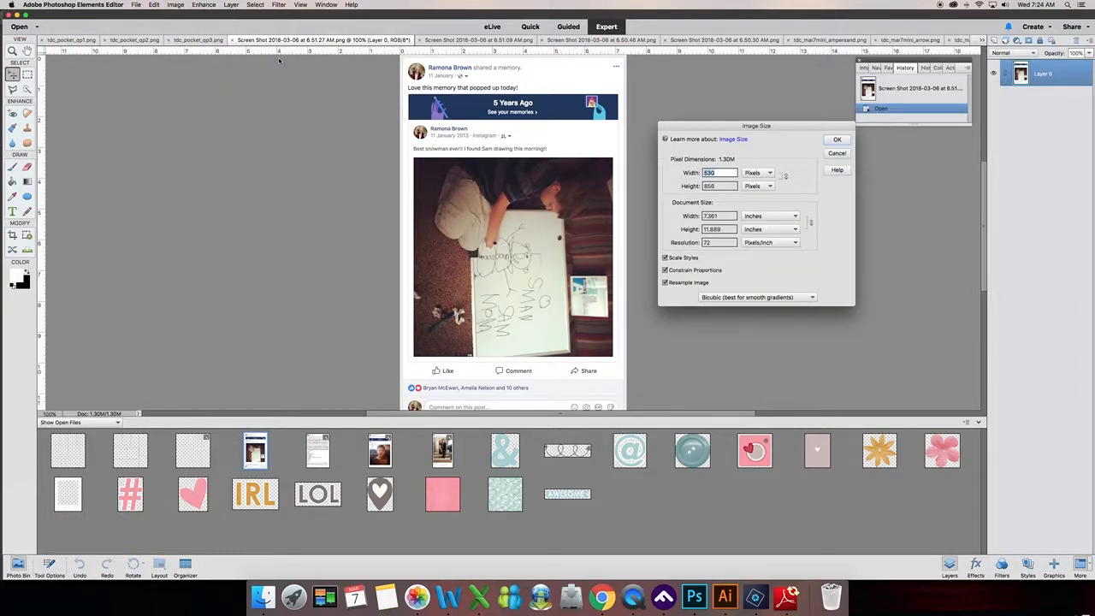
text(900)
click(839, 140)
Place the 6.50.30 AM dance screenshot in the first pocket of tdc_pocket_qp3's middle row, beneath the template layer
drag(187, 438, 441, 163)
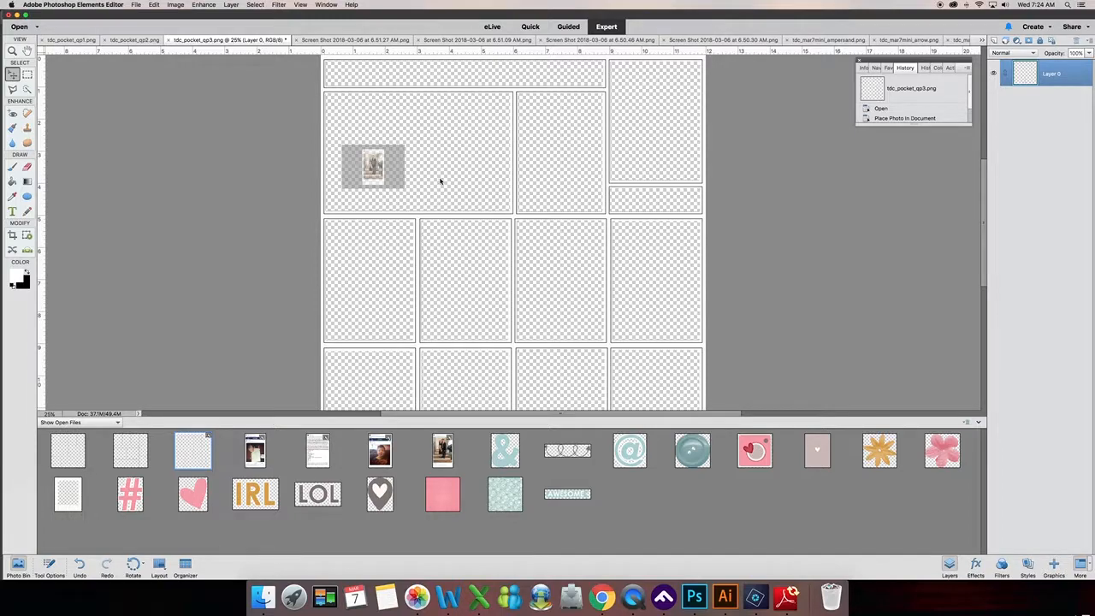
drag(530, 220, 390, 239)
drag(1057, 69, 1044, 129)
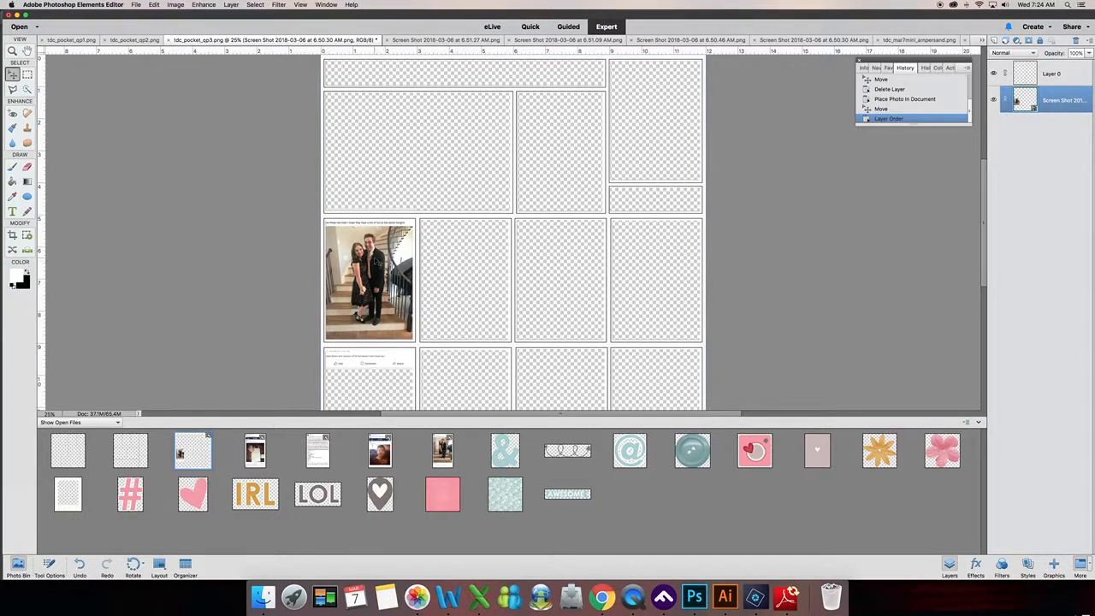
drag(379, 262, 382, 263)
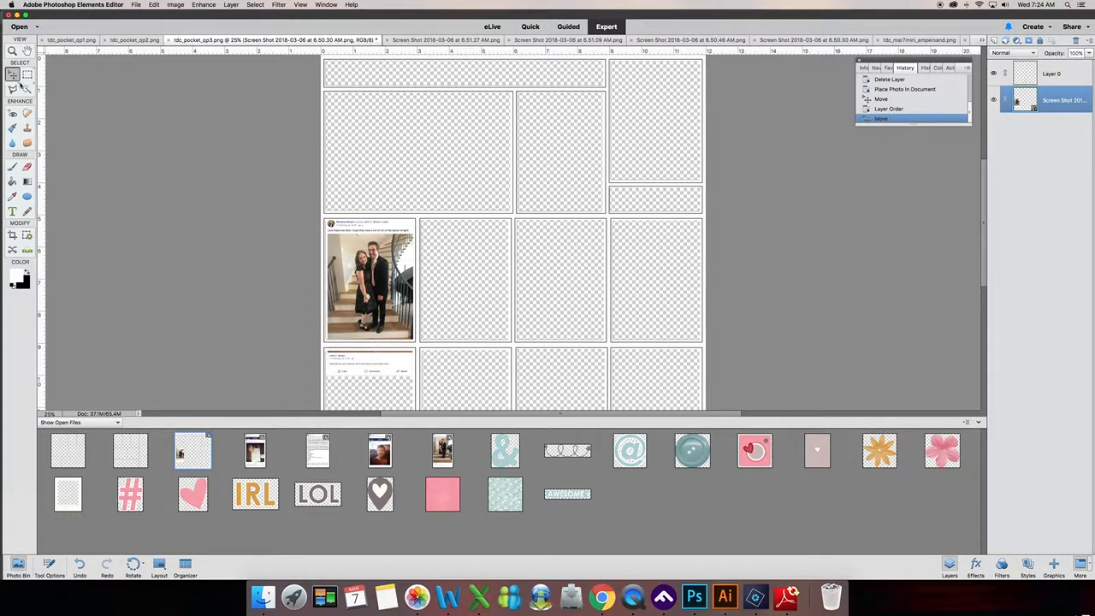
Simplify the dance screenshot layer and delete the part that spills into the pocket below, clearing the selection
right_click(1074, 95)
click(1042, 132)
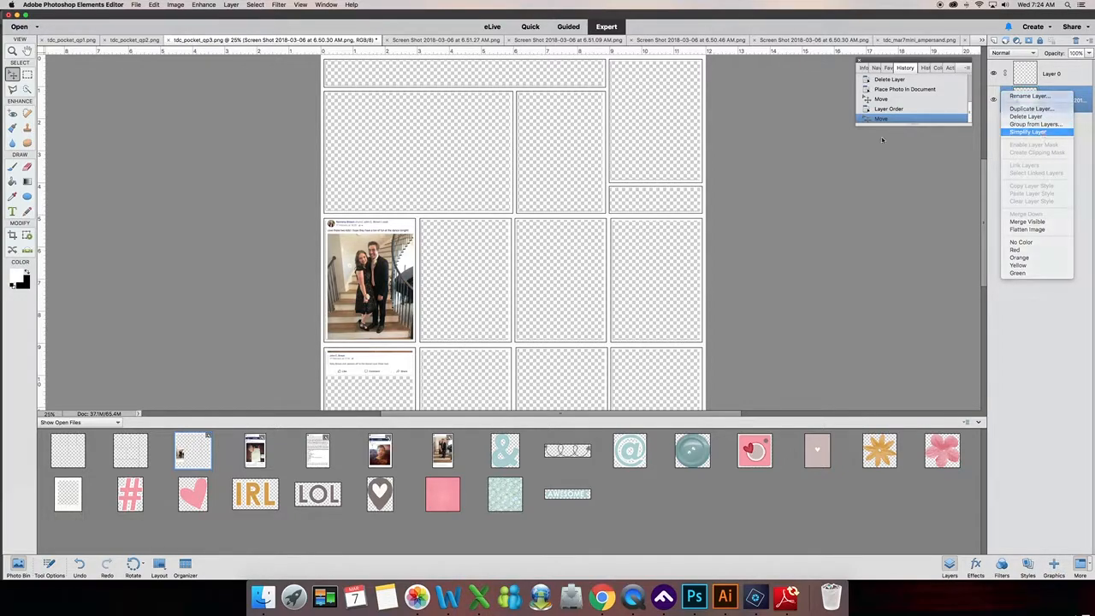
click(27, 75)
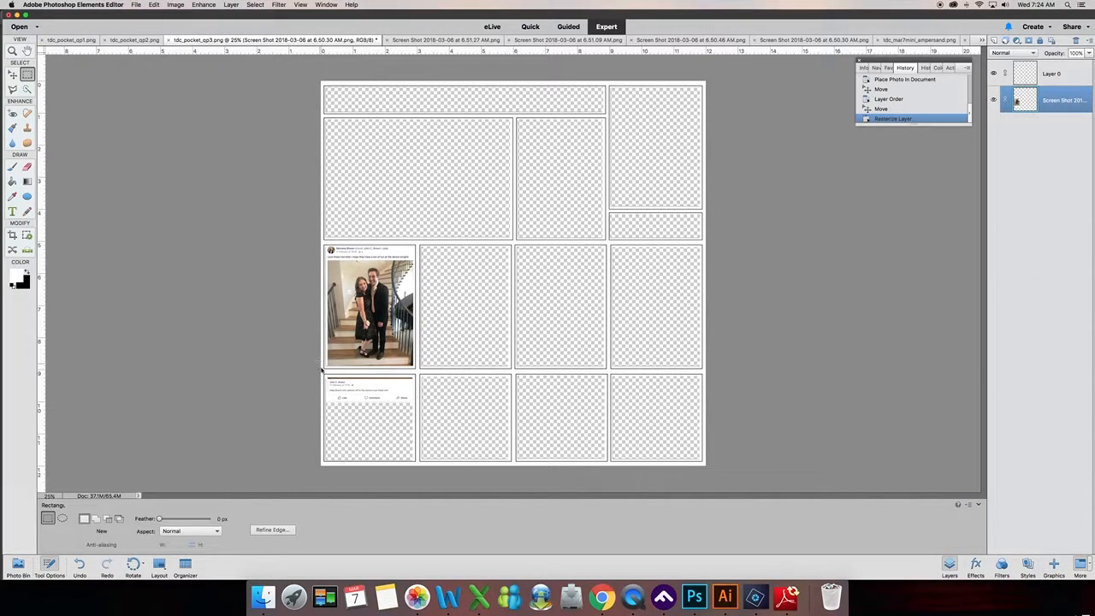
drag(324, 371, 425, 416)
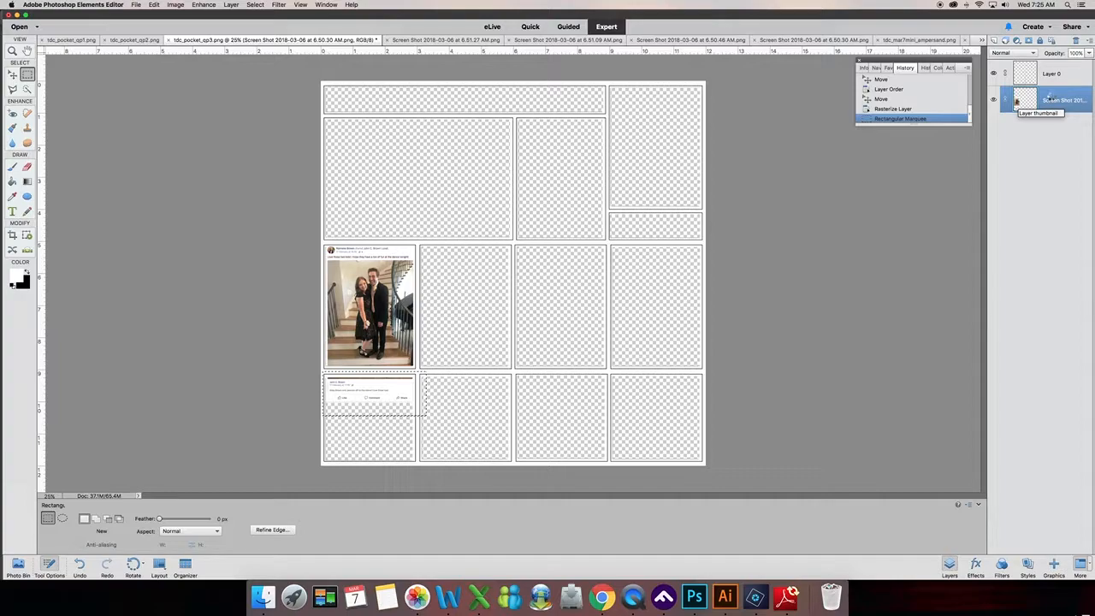
key(Delete)
click(255, 5)
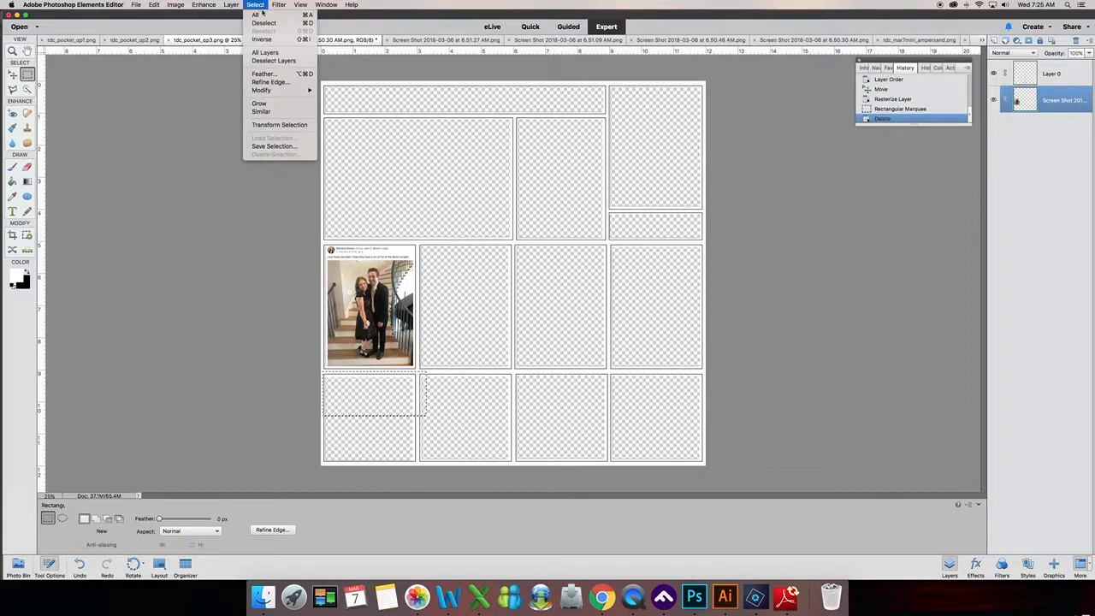
click(12, 76)
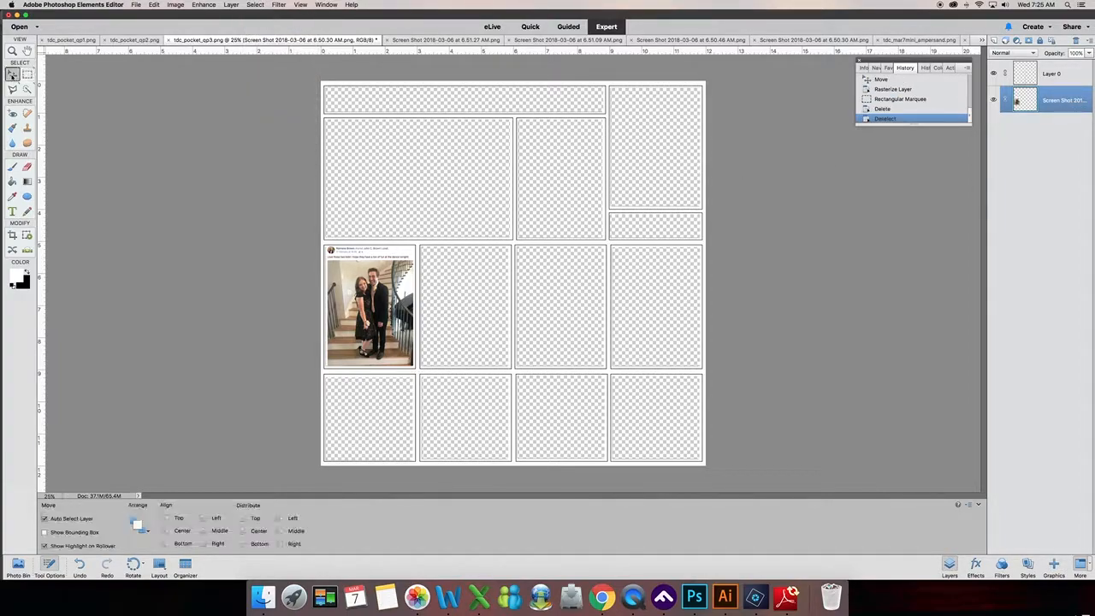
Place the tdc_mar7mini heart card in the second pocket of the middle row, beneath the template layer
click(18, 565)
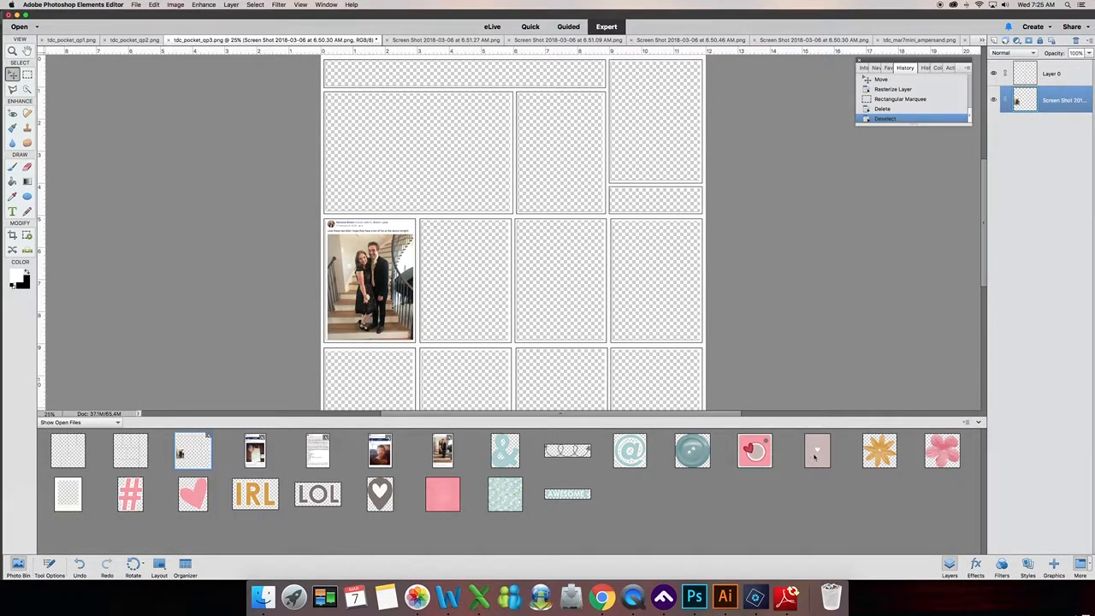
drag(814, 456, 469, 231)
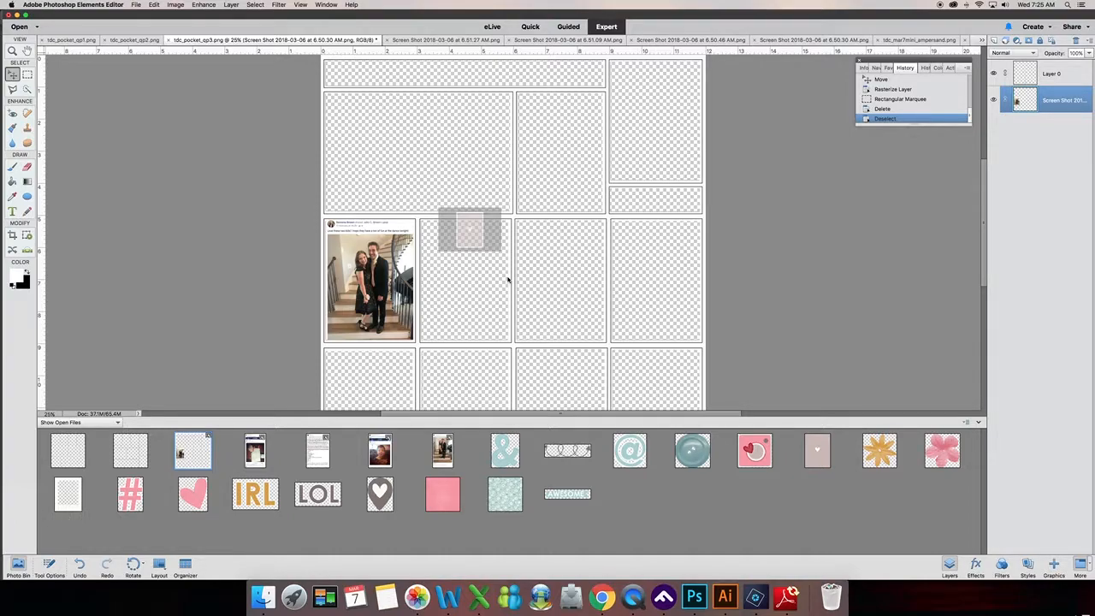
drag(484, 237, 430, 274)
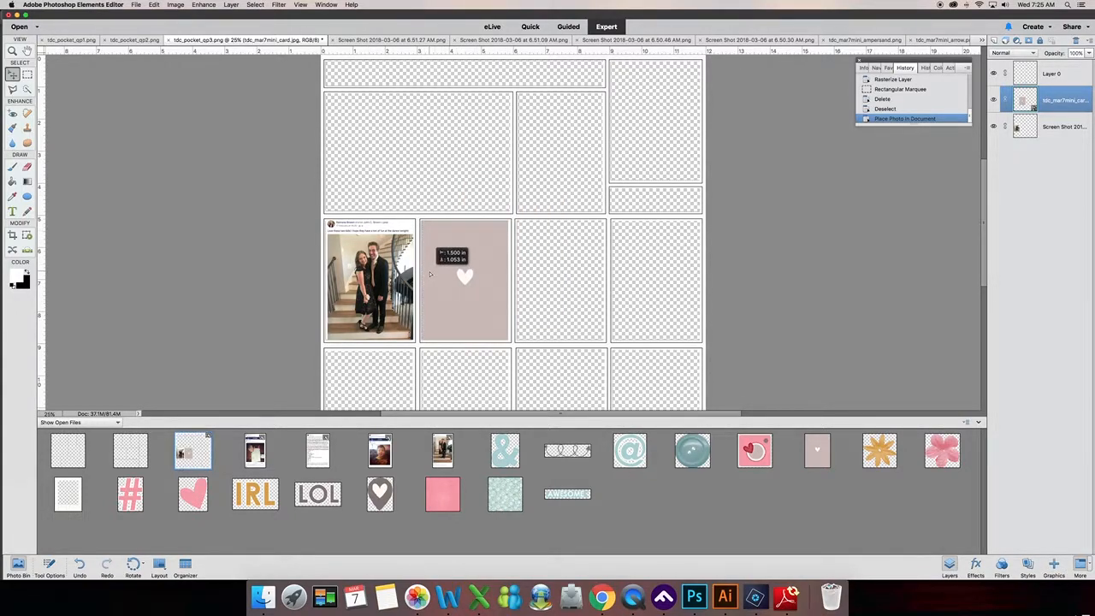
drag(554, 256, 556, 256)
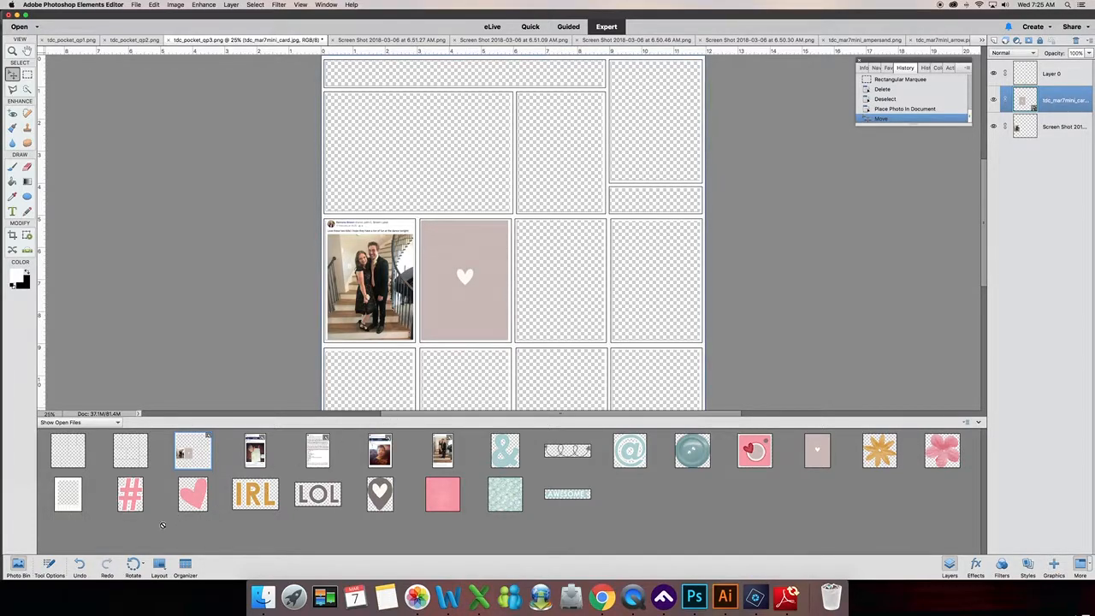
Place the daisy paper tdc_mar7mini_paper5.jpg between the card and screenshot layers, and simplify its layer
drag(503, 501, 621, 268)
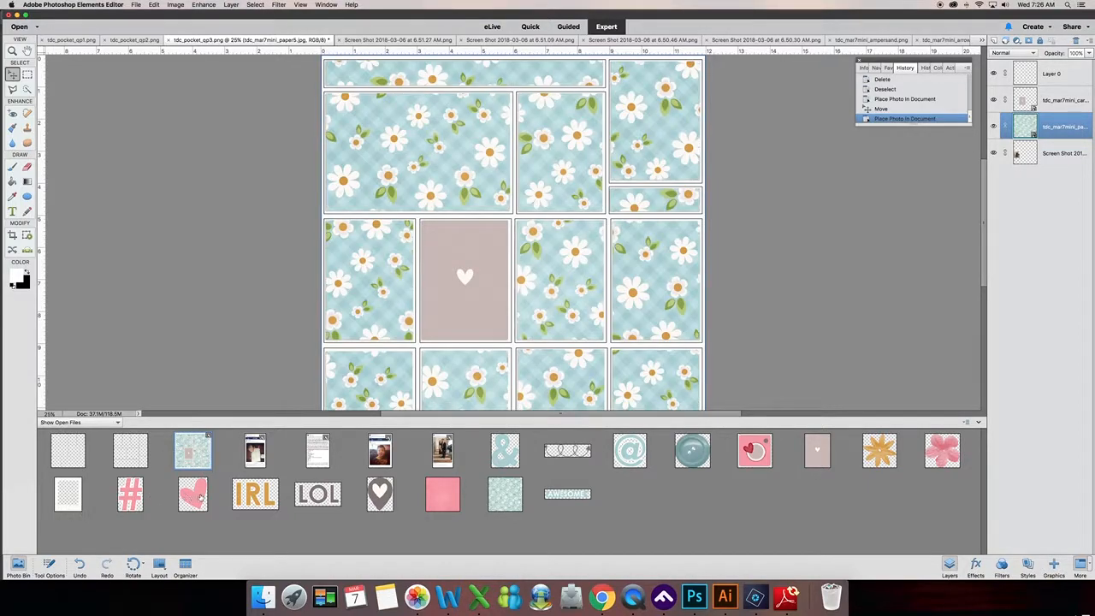
right_click(1081, 120)
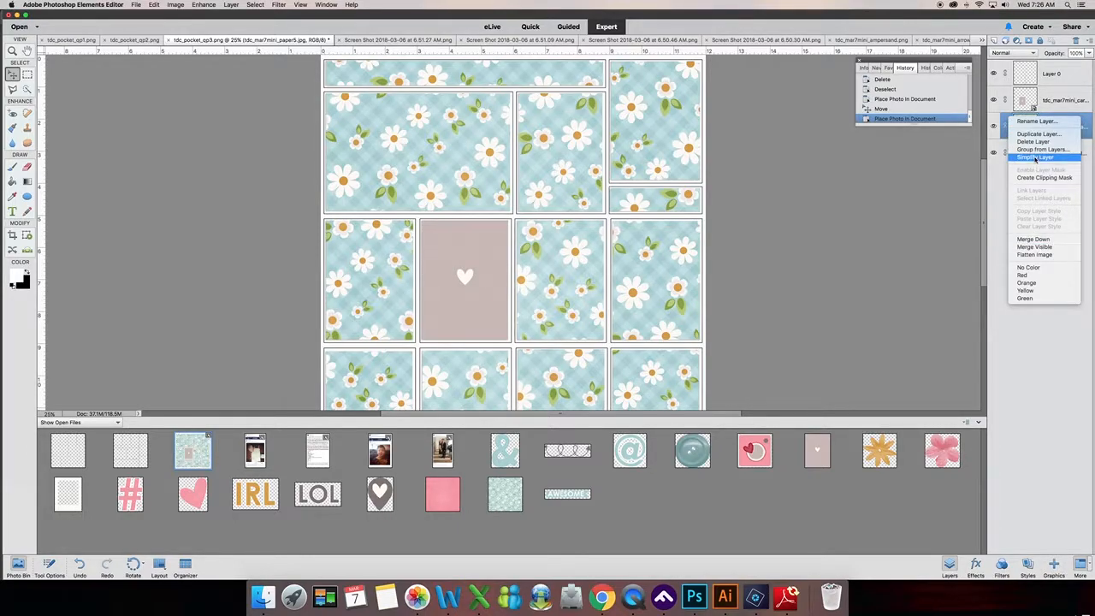
click(1035, 159)
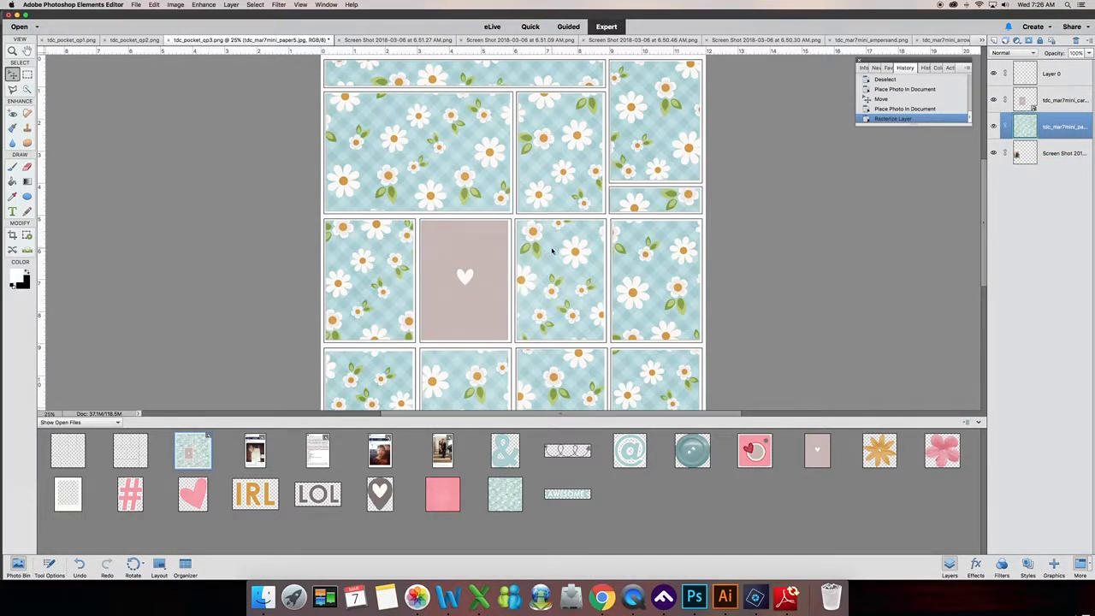
Delete the daisy paper's full-width strip above the large pocket's upper edge and clear the selection
click(26, 75)
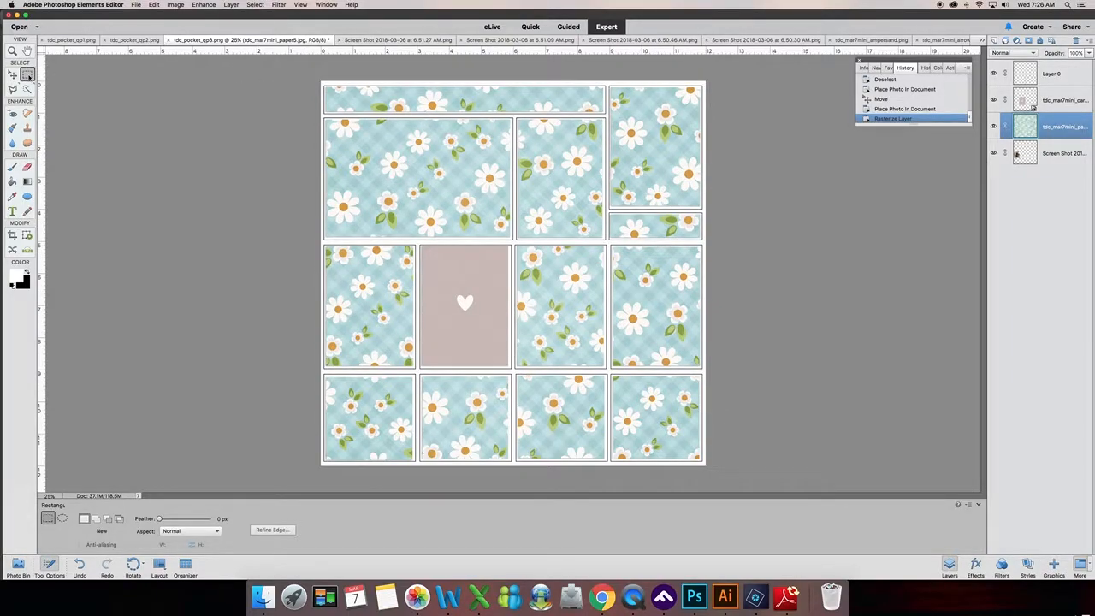
drag(321, 65, 434, 118)
drag(318, 81, 729, 124)
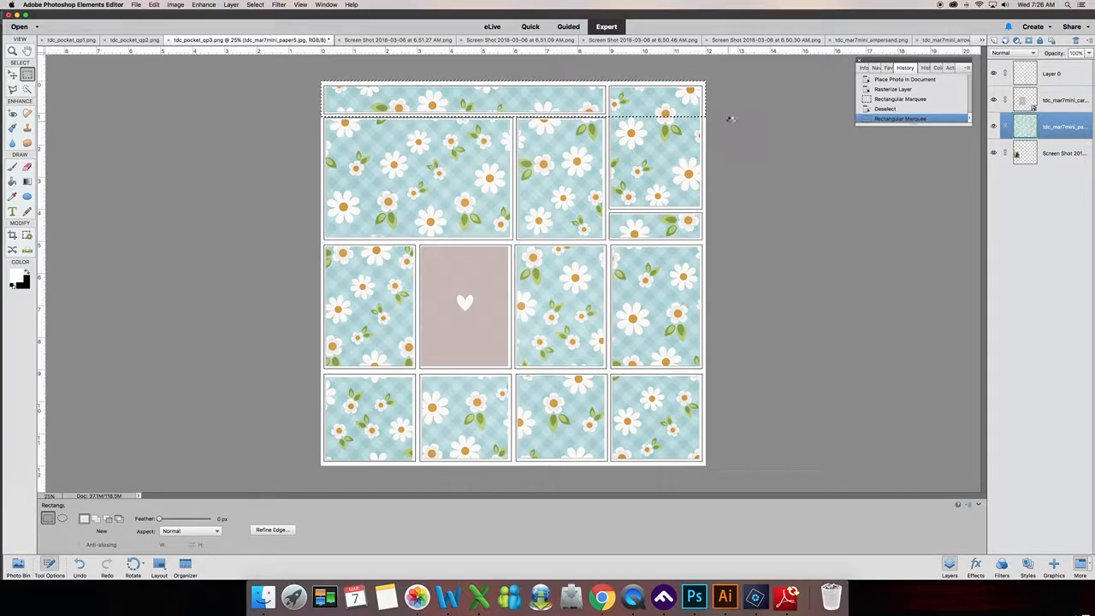
key(Delete)
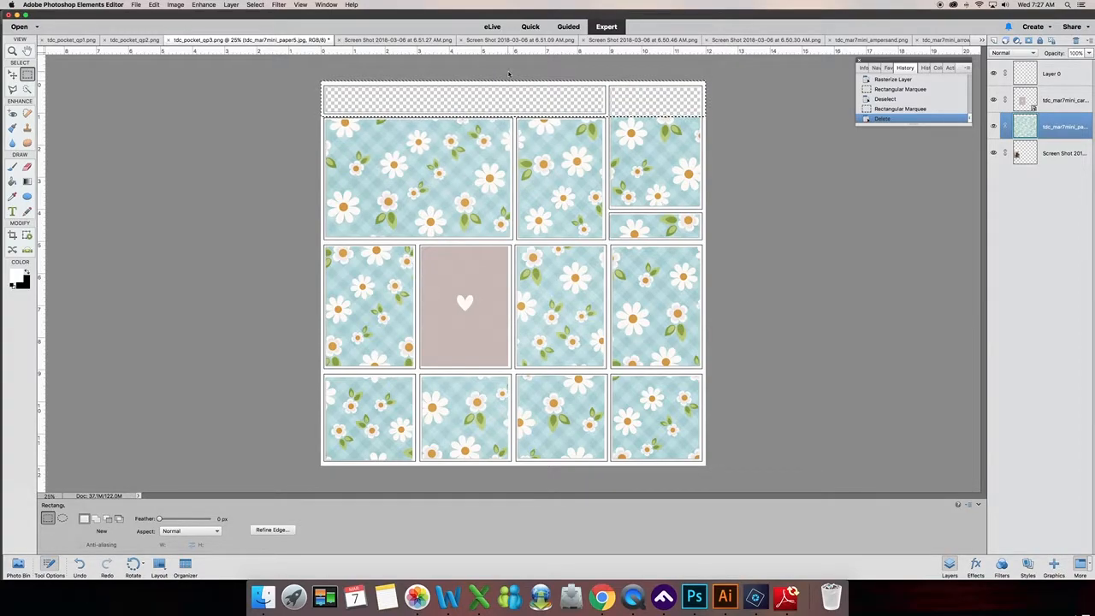
key(ctrl+d)
Delete the daisy paper from the two right-hand columns and both lower rows, keeping it only in the large pocket
drag(515, 101, 707, 466)
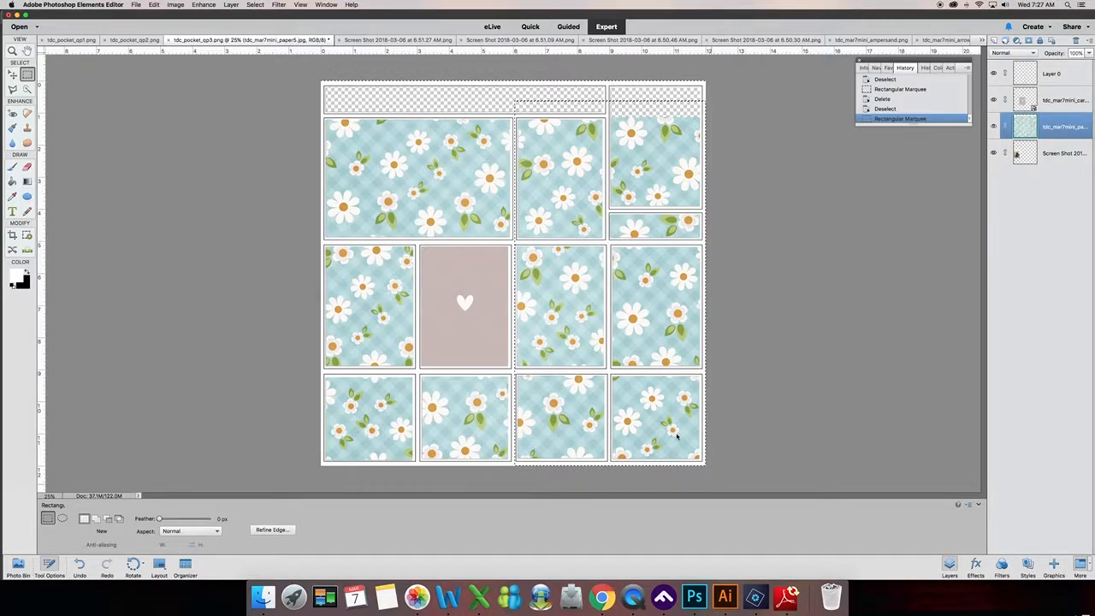
key(Delete)
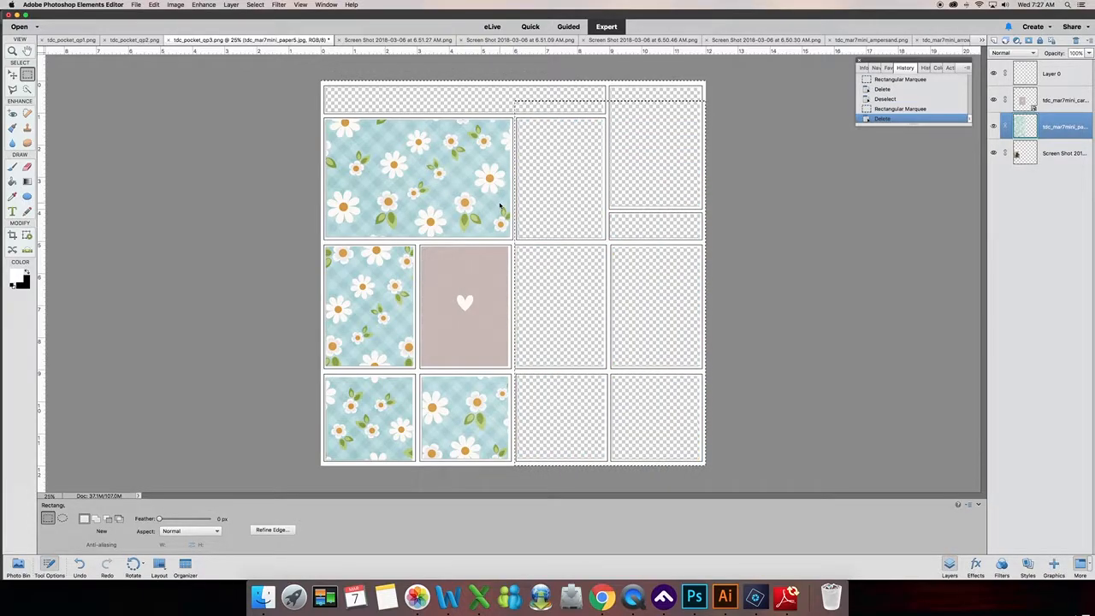
drag(322, 245, 618, 476)
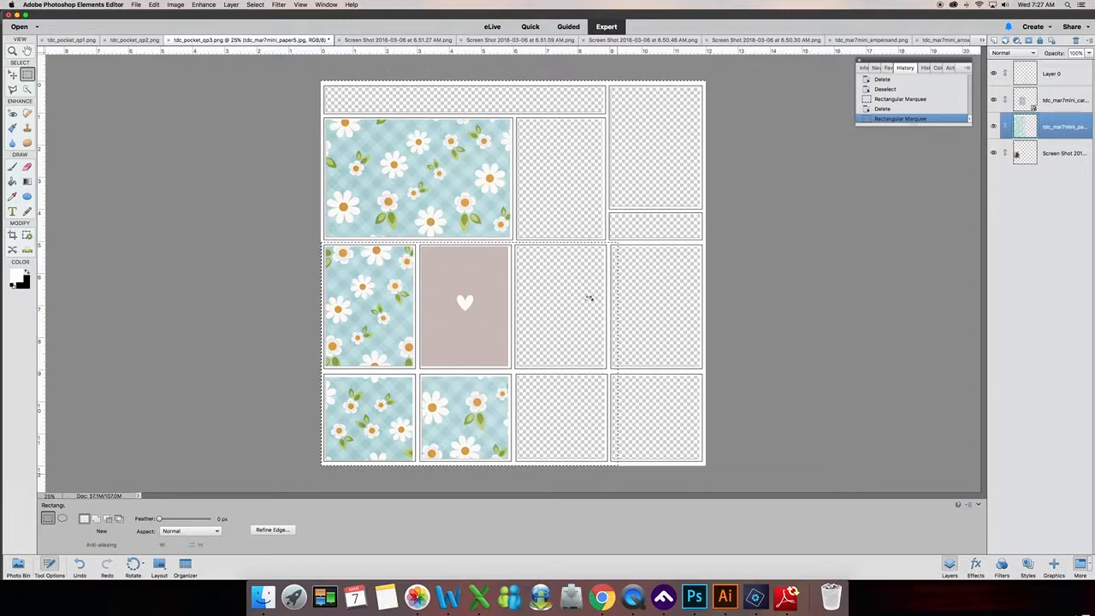
key(Delete)
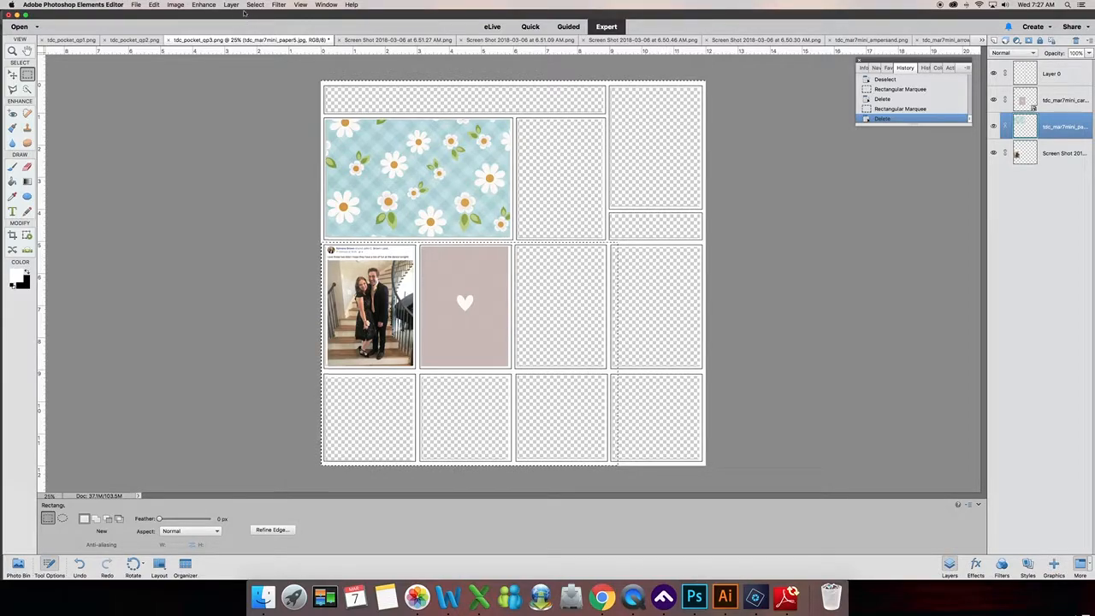
Clear the selection around the two lower rows of pockets
click(255, 4)
click(995, 129)
key(super+d)
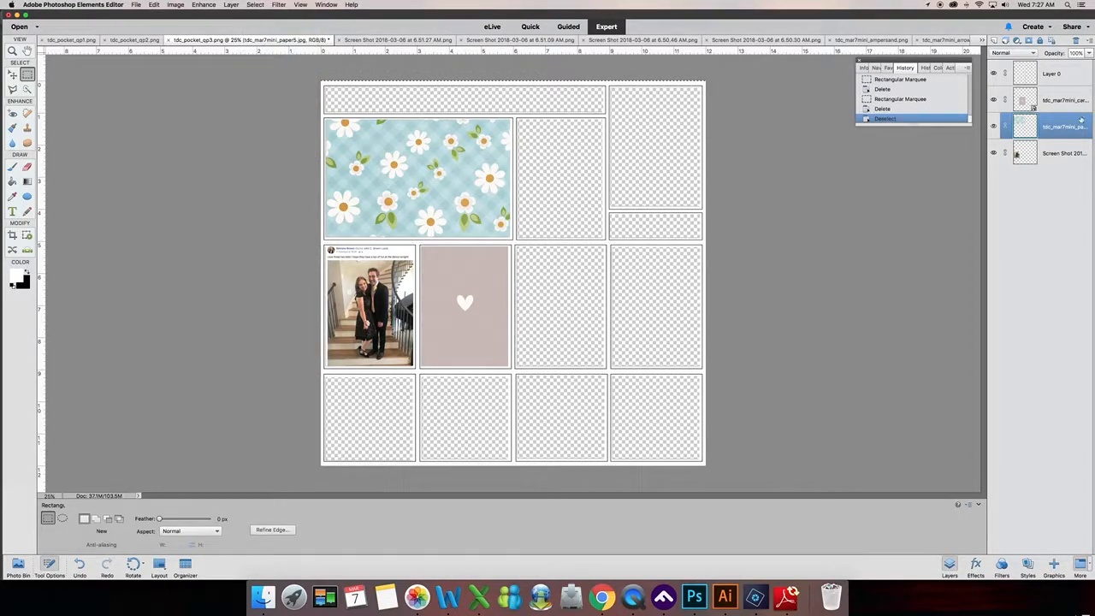
Add the pink heart tdc_mar7mini_heart.png above the template layer and position it over the right part of the daisy paper pocket
click(1072, 75)
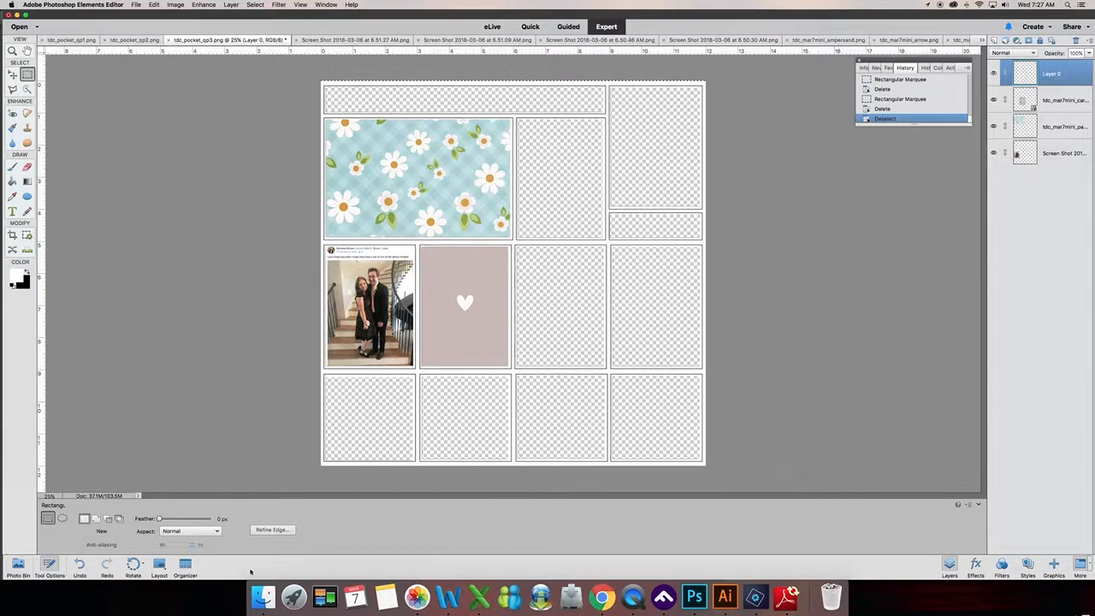
click(17, 565)
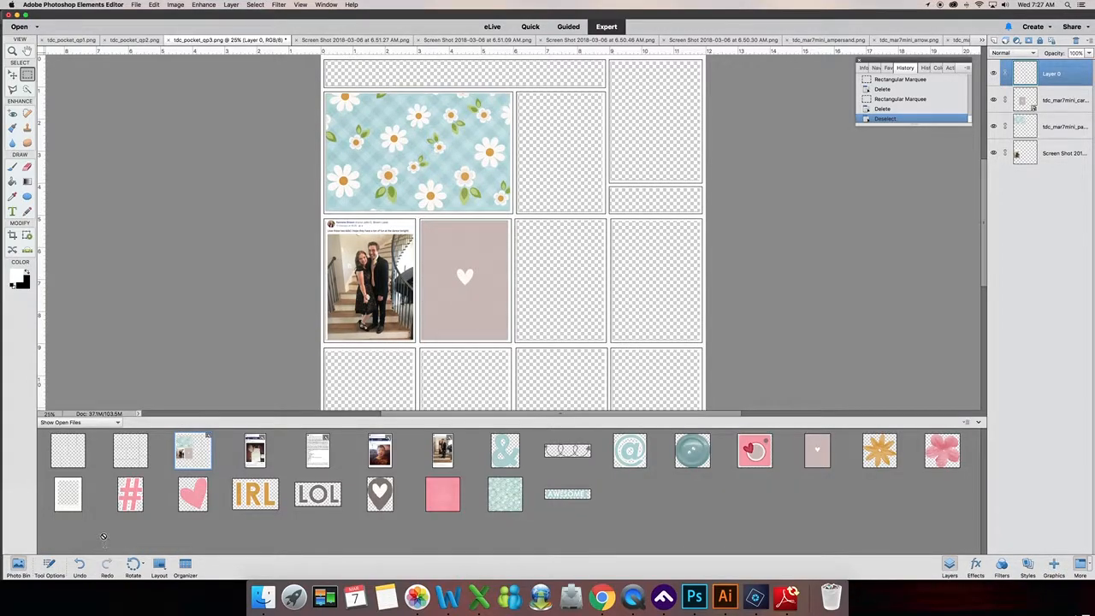
click(12, 73)
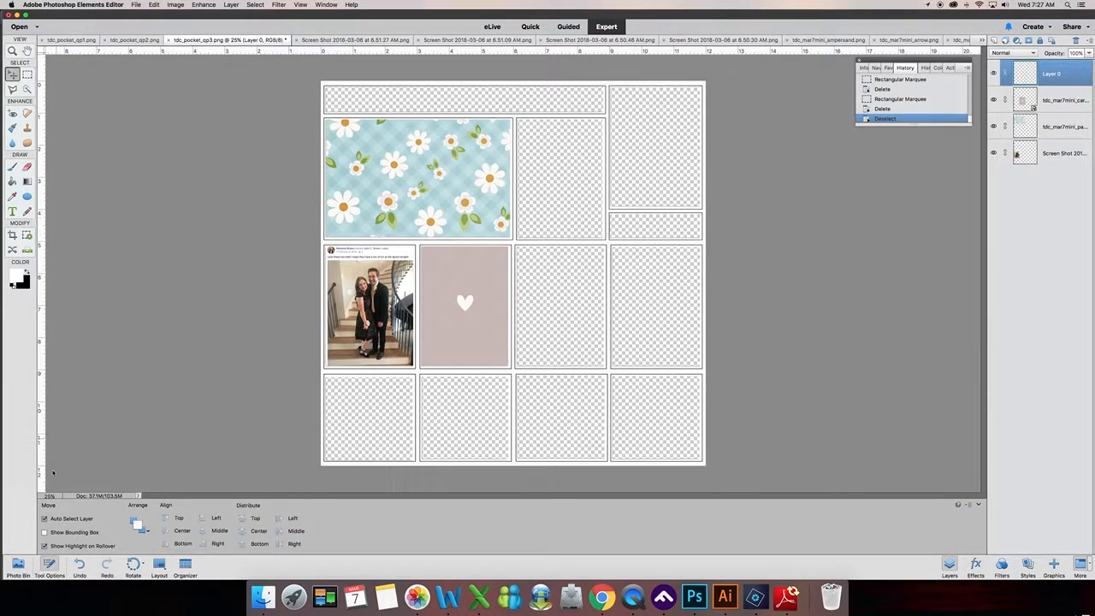
click(18, 565)
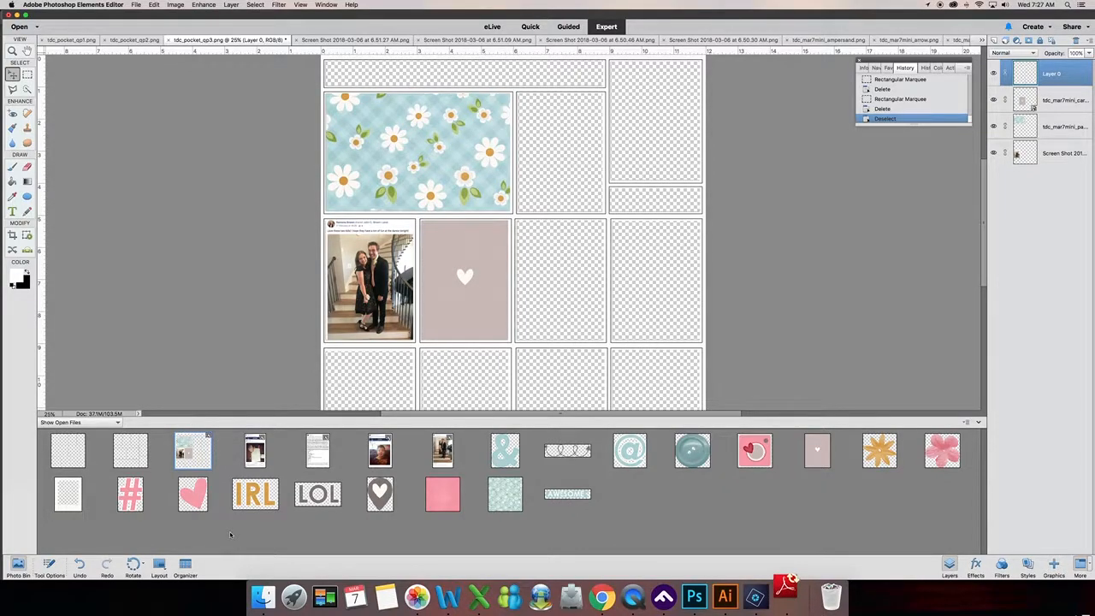
drag(196, 494, 424, 192)
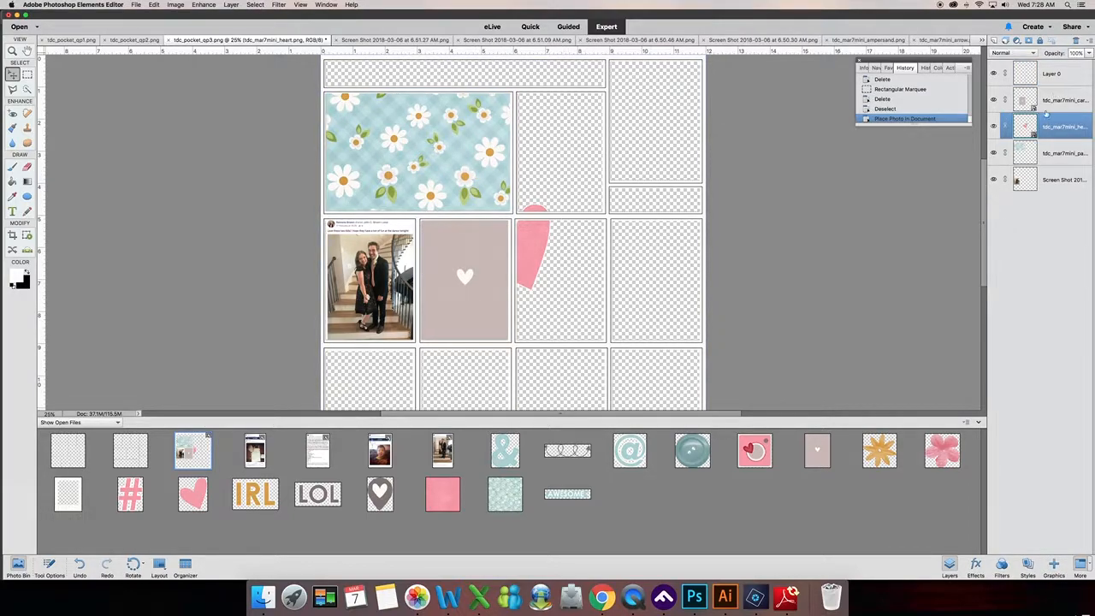
drag(1049, 128, 1050, 68)
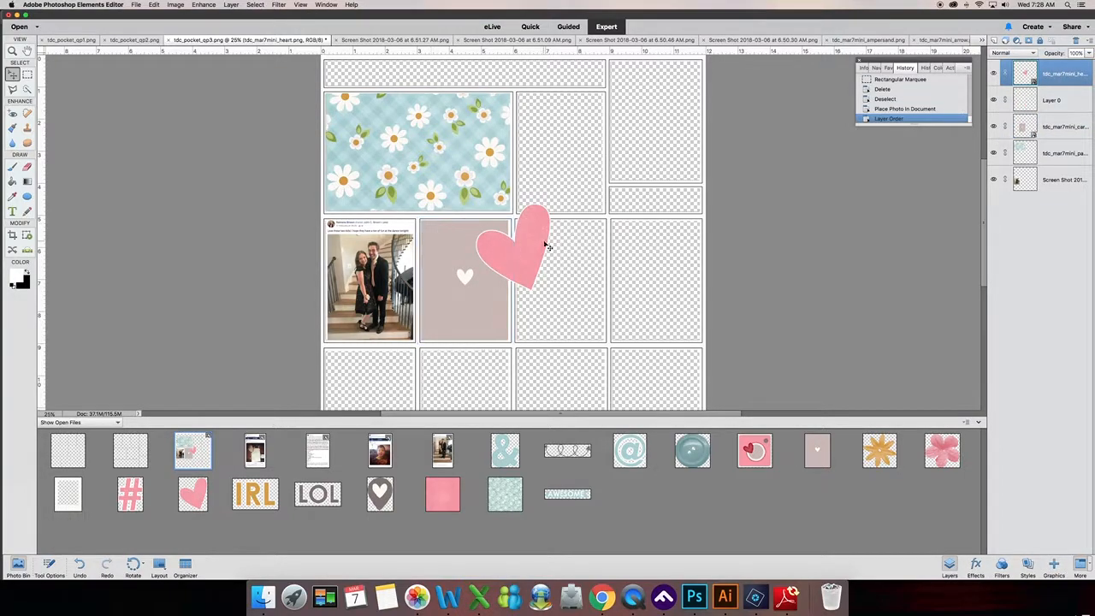
drag(513, 235, 477, 156)
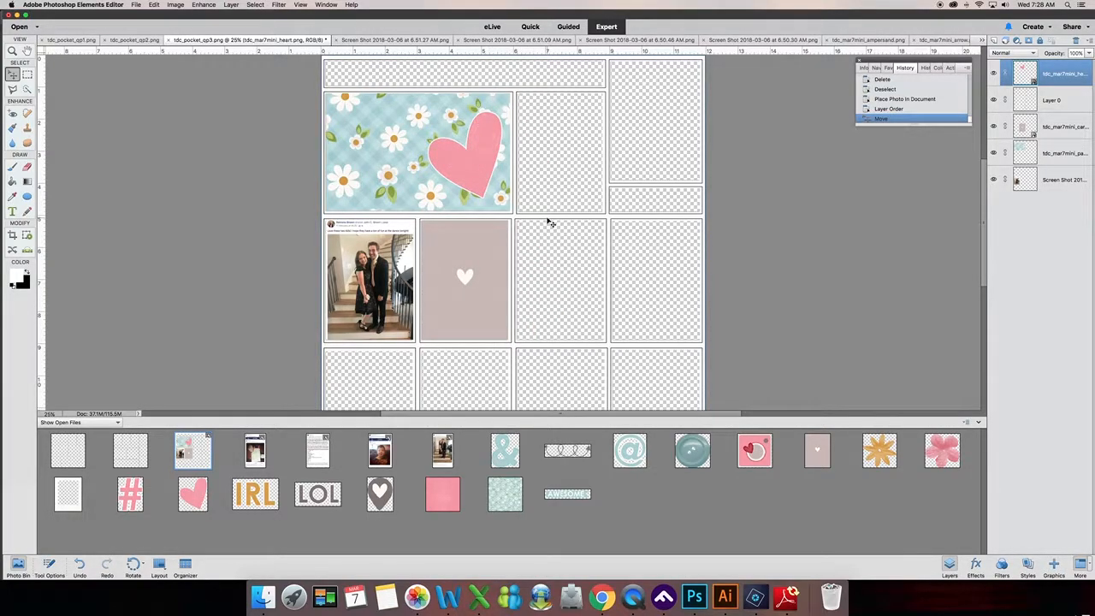